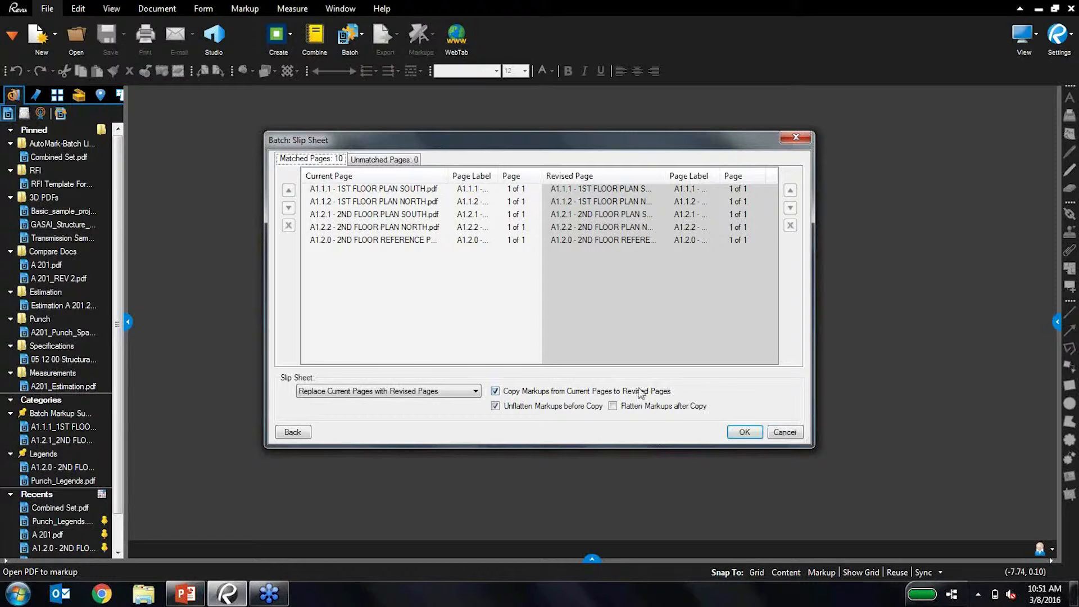
Show the New Features slide in PowerPoint, then return to Revu and cancel the batch slip sheet
click(185, 594)
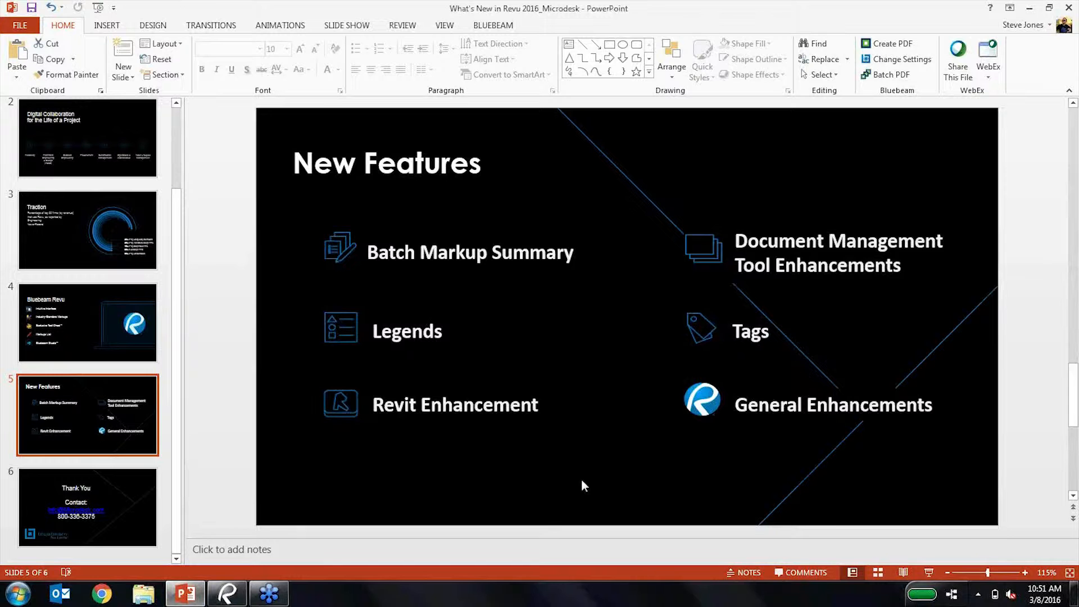
click(226, 597)
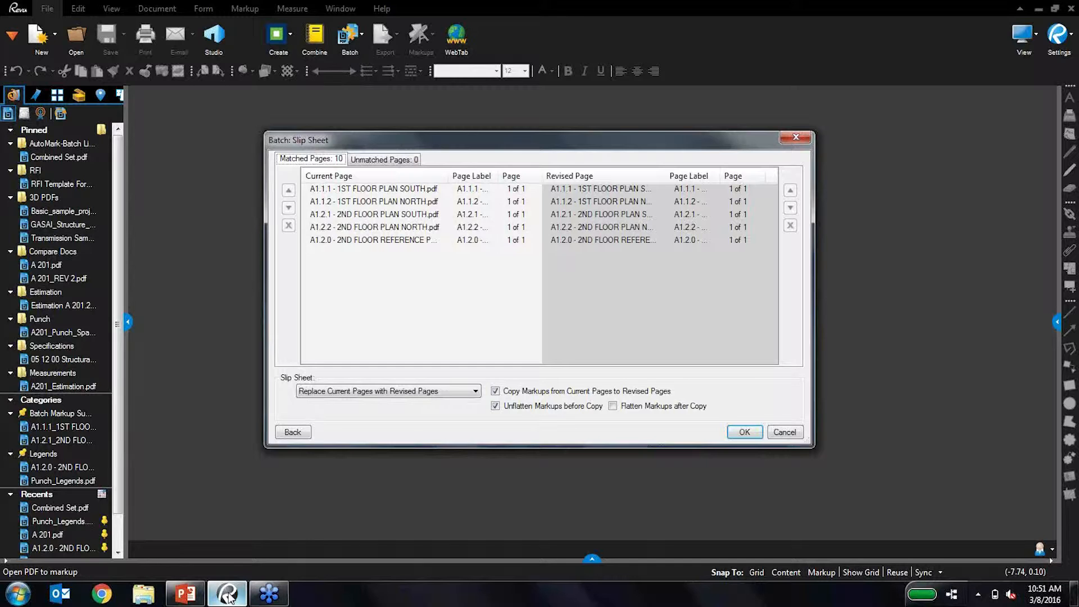
click(784, 433)
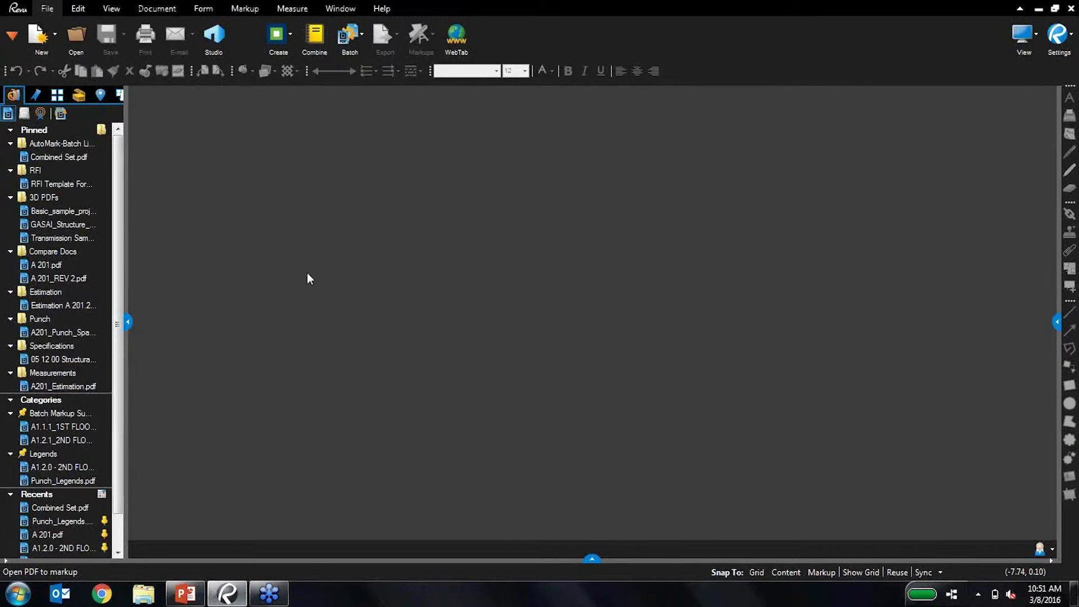
Display the Sets view and start a new set, dismissing the introductory message about Sets
click(11, 35)
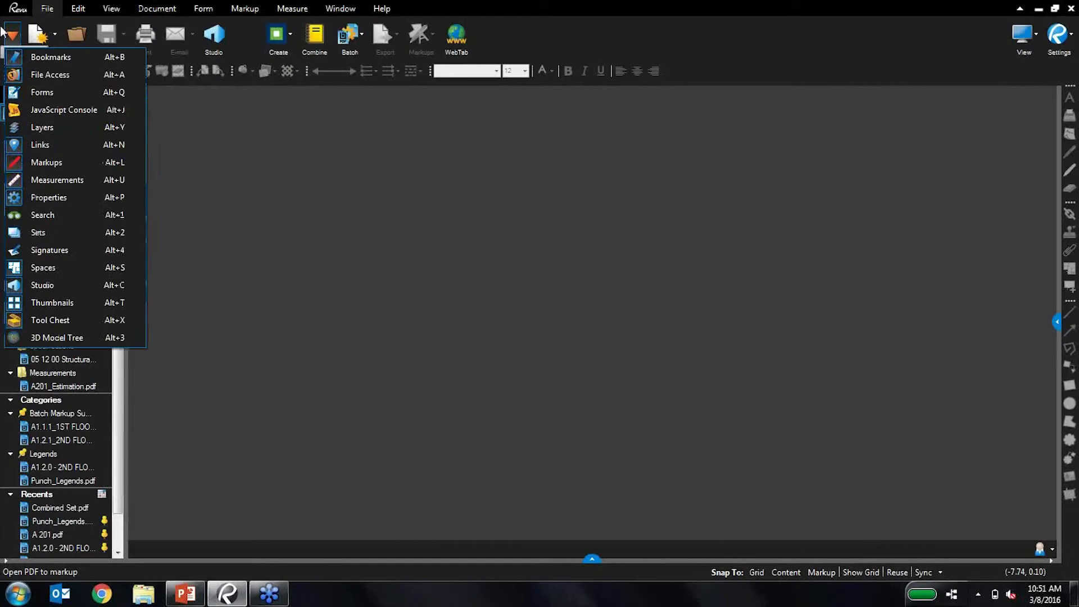
click(32, 233)
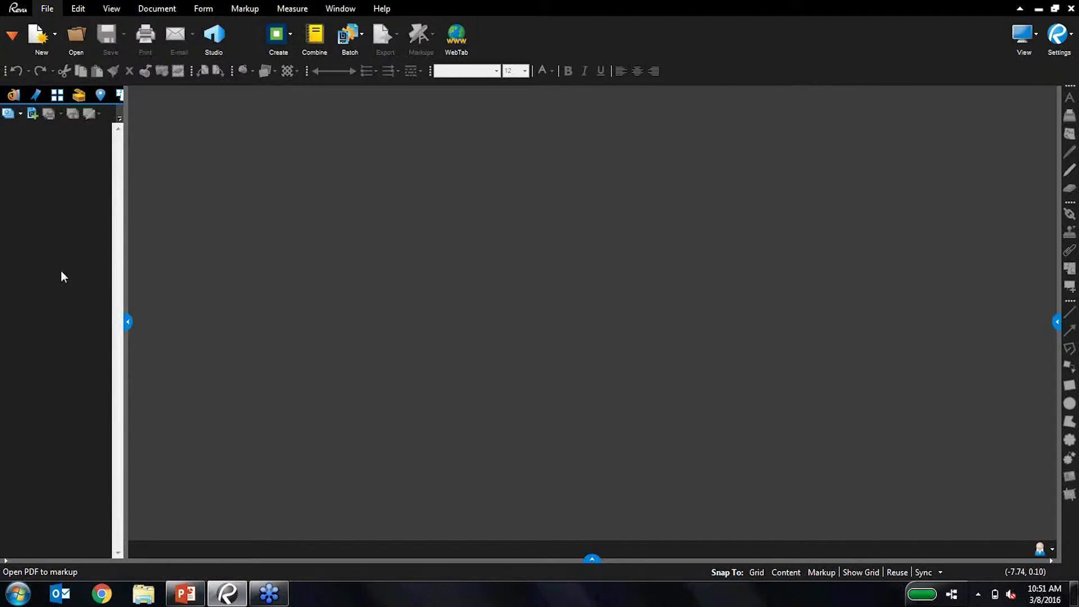
click(14, 118)
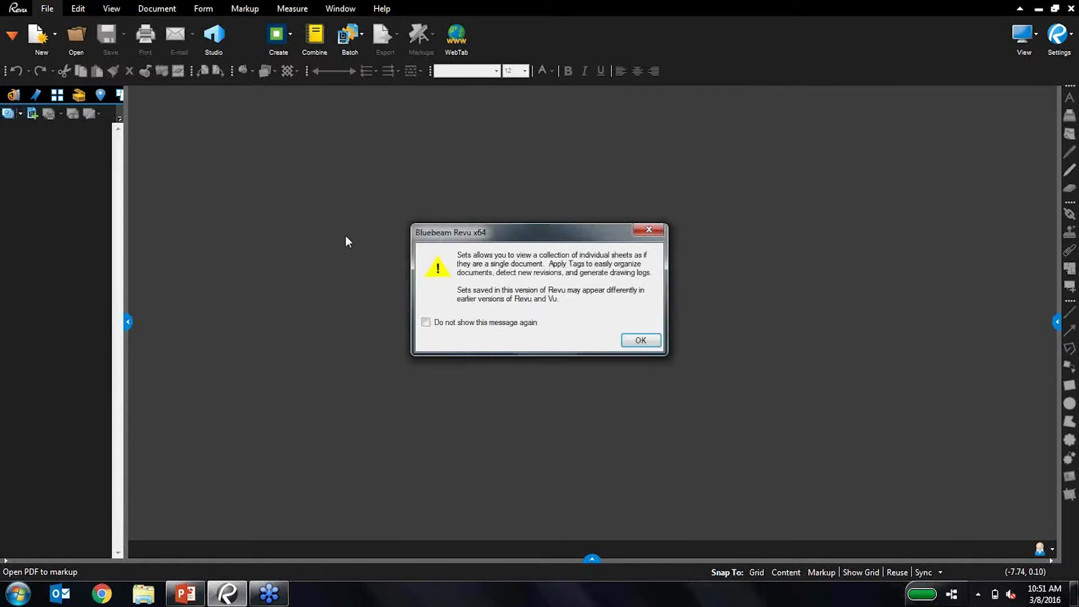
click(440, 322)
click(639, 340)
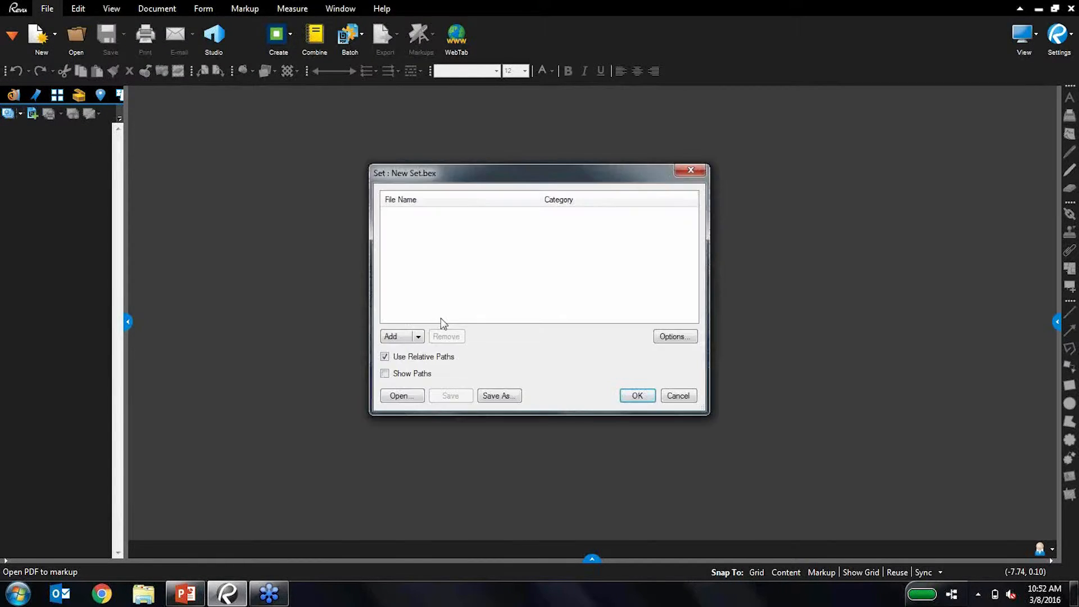
Start adding files to the set and browse to Demo 2016 > Sets, Tags, Drawing Logs > ORIGINALS > Architectural
click(403, 337)
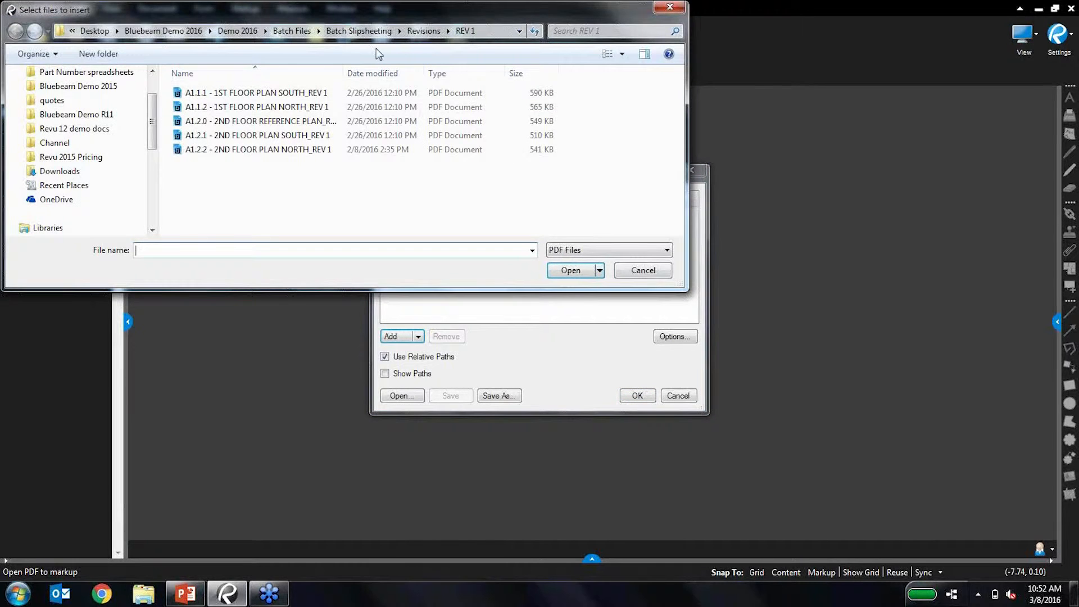
click(305, 34)
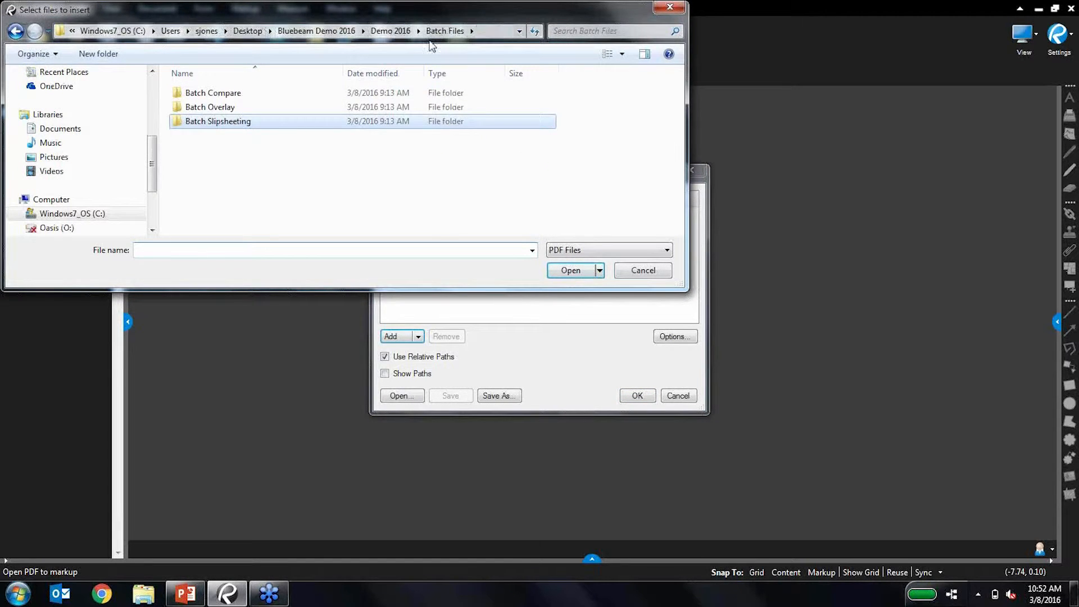
click(387, 29)
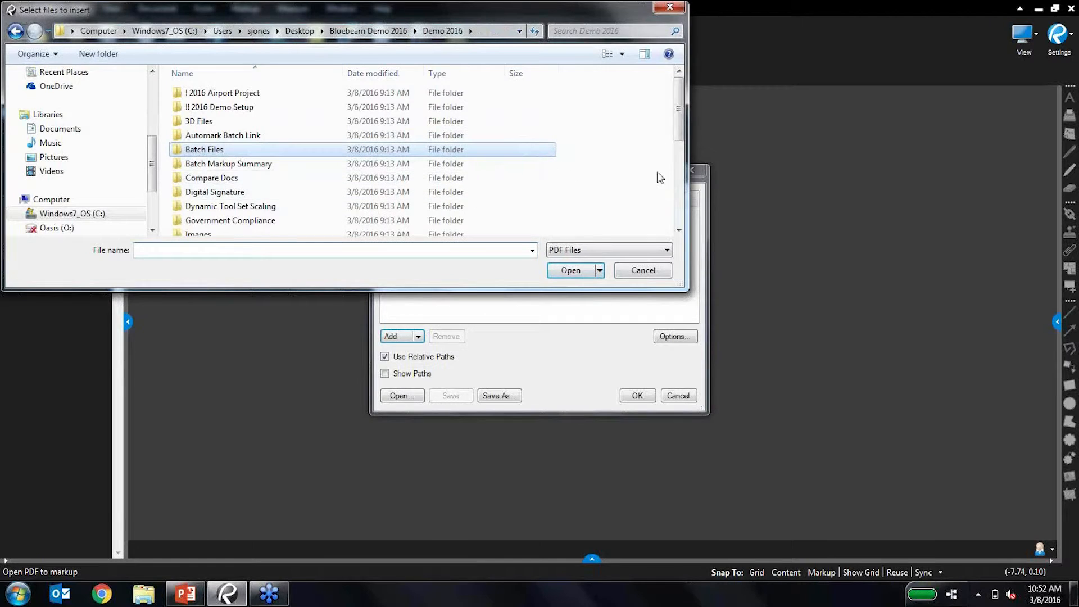
click(680, 171)
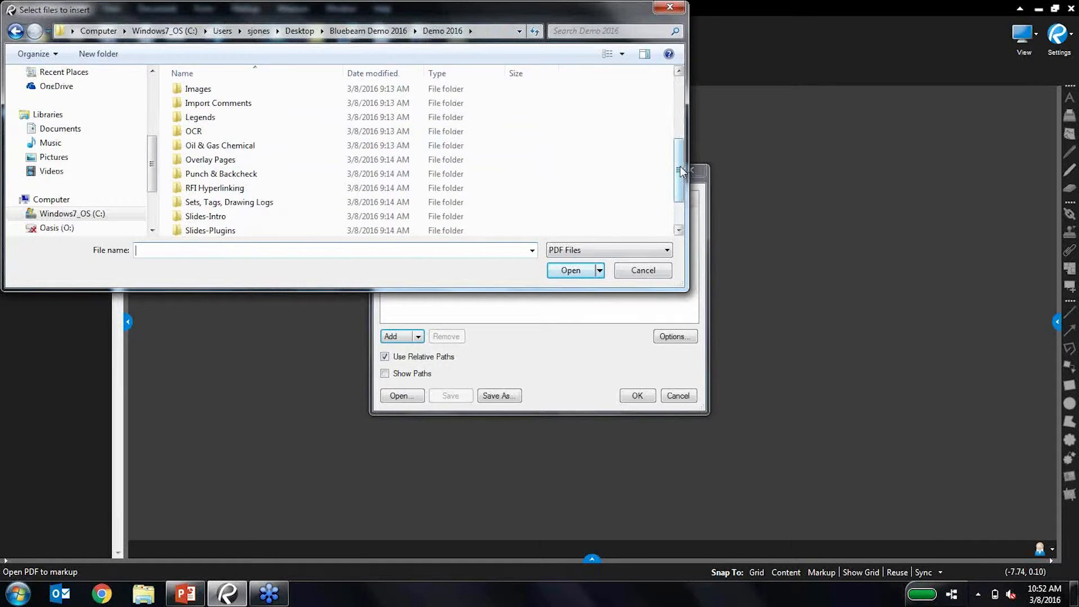
double_click(277, 203)
double_click(249, 93)
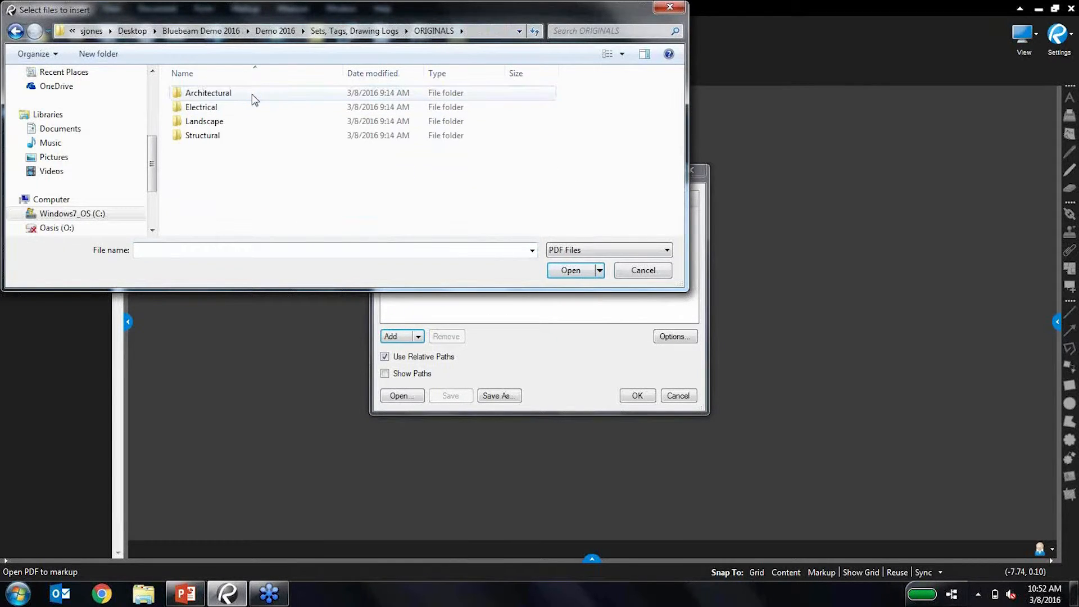
double_click(250, 94)
Add all PDF drawings in the Architectural folder to the new set
click(312, 135)
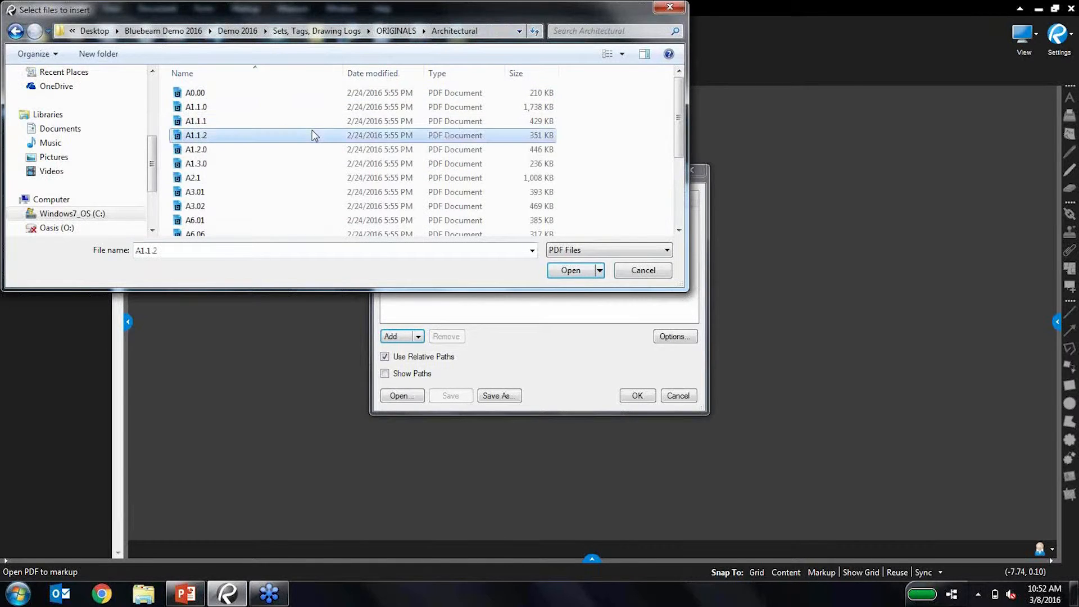
key(ctrl+a)
scroll(683, 206, down, 1)
scroll(684, 207, down, 2)
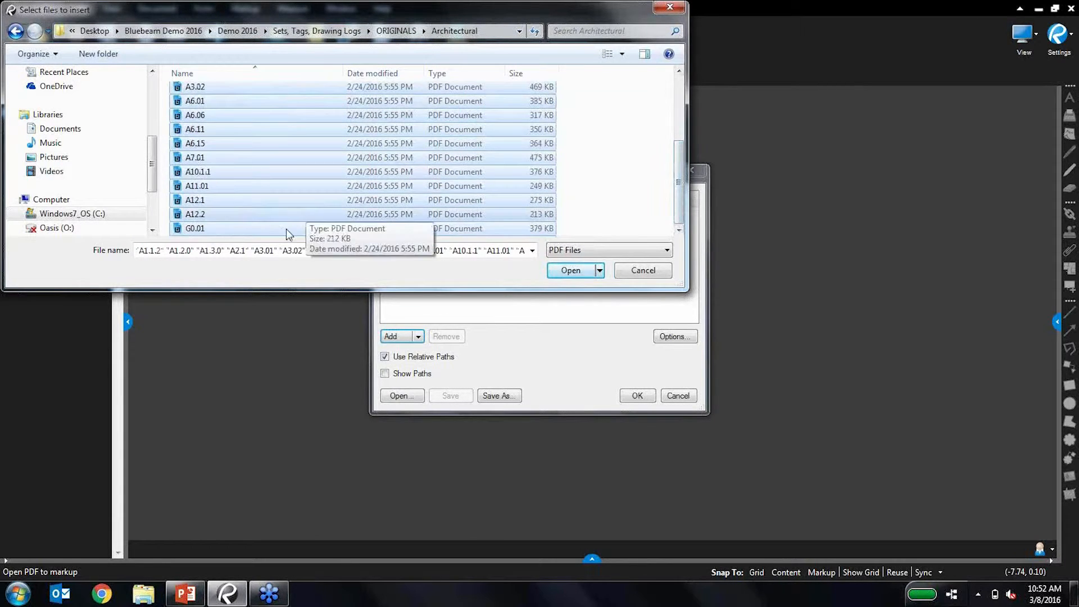
ctrl+click(225, 229)
click(585, 272)
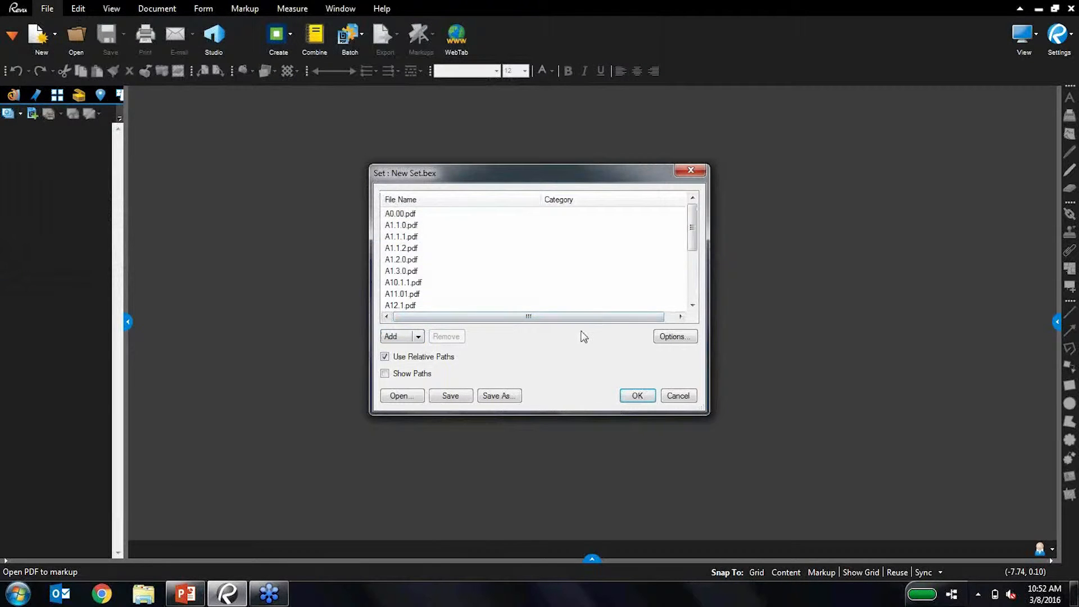
In the set's tag options, enable auto tagging of Discipline and Sheet Type per sheet number (AIA Standards)
click(670, 339)
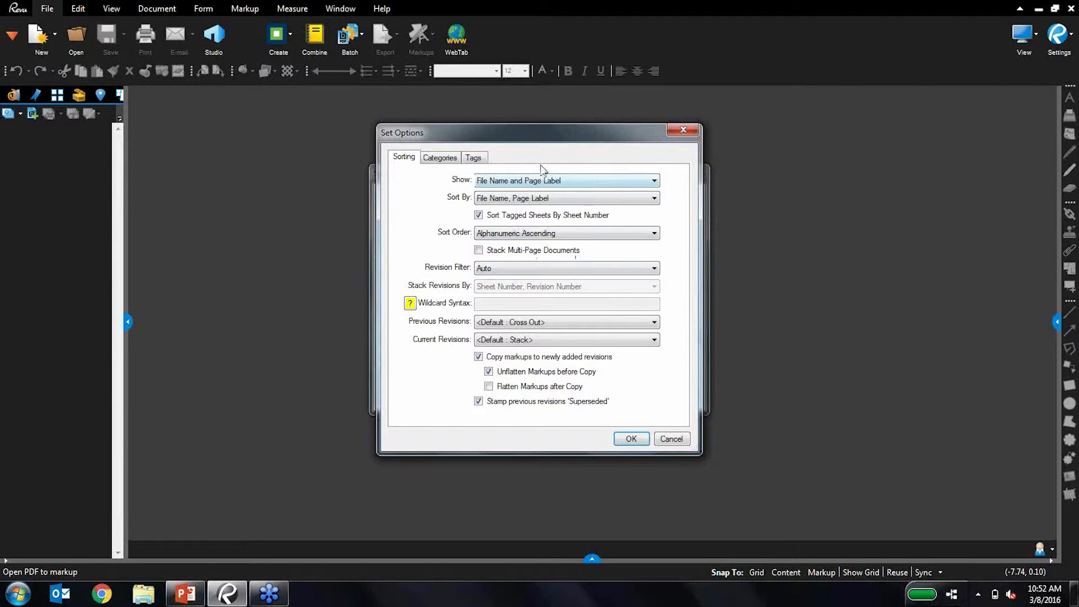
click(473, 158)
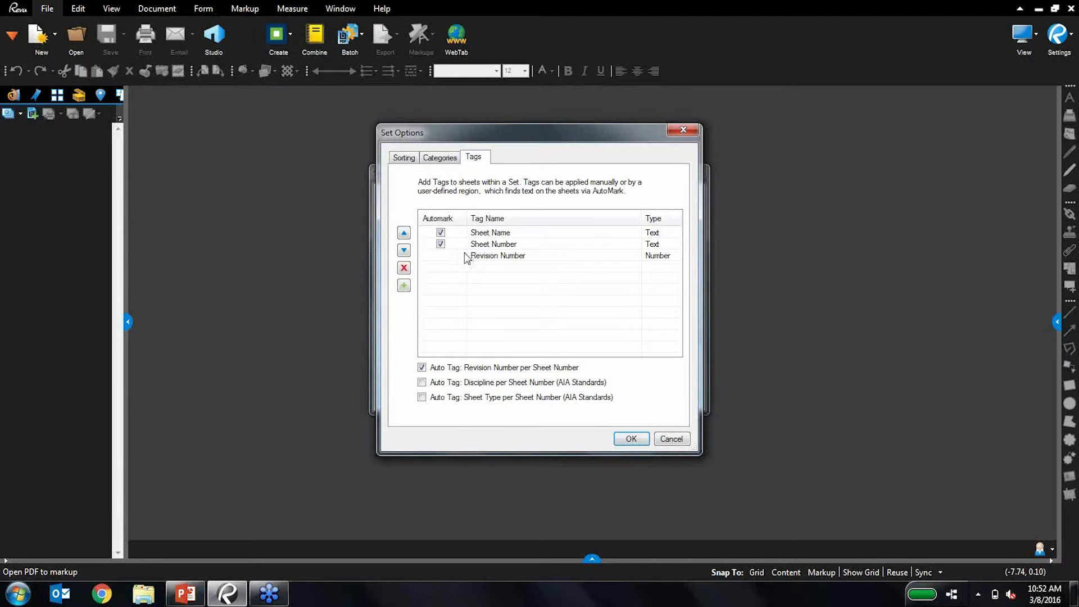
click(422, 383)
click(422, 398)
Add the predefined Drawing Date (Date) tag field to the set's tags
click(404, 286)
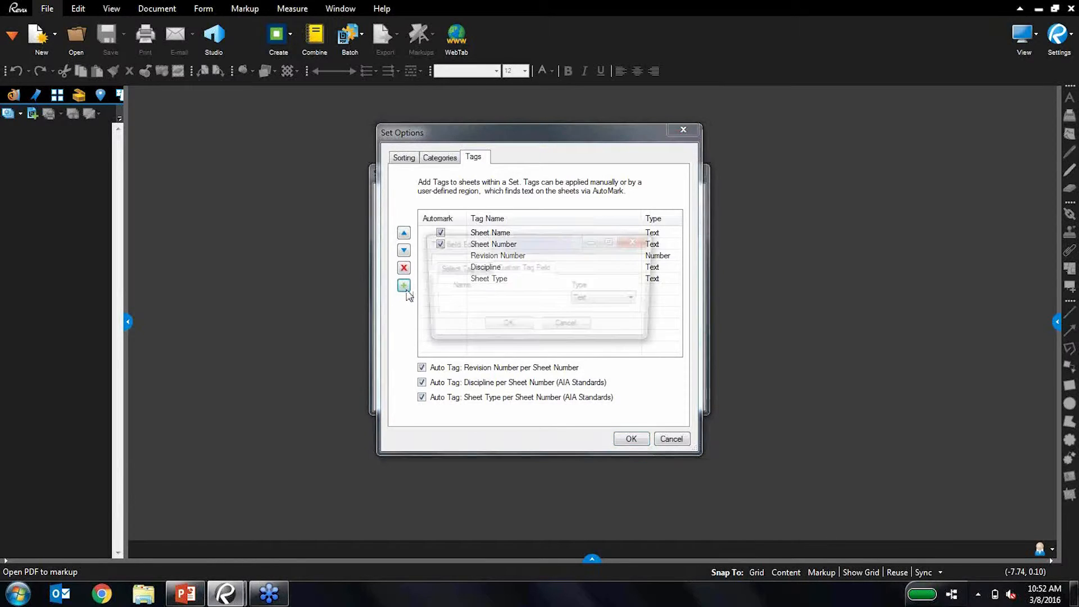
click(466, 269)
click(498, 297)
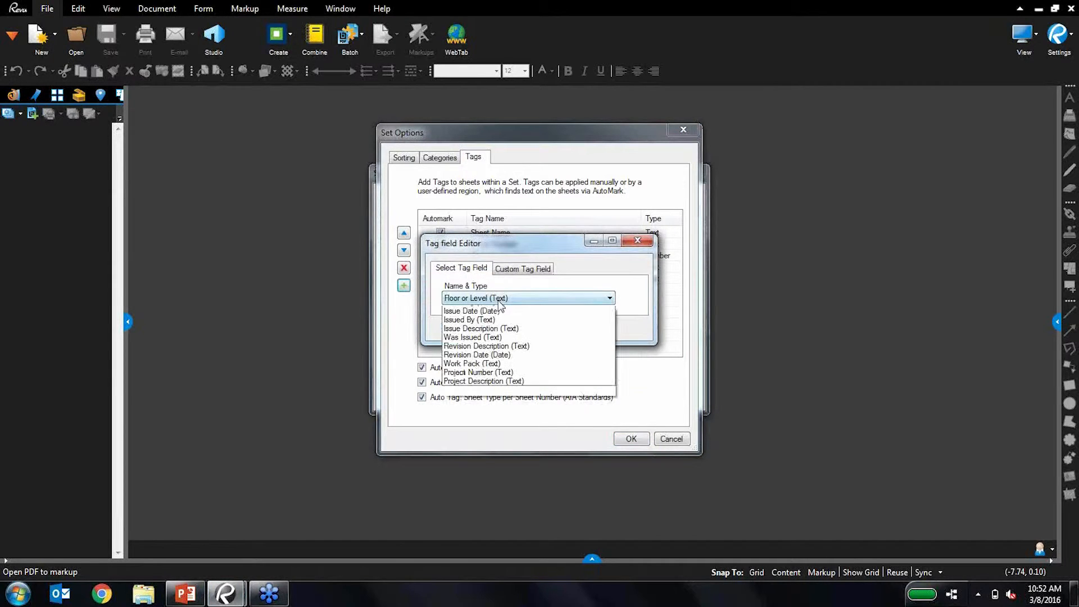
click(477, 318)
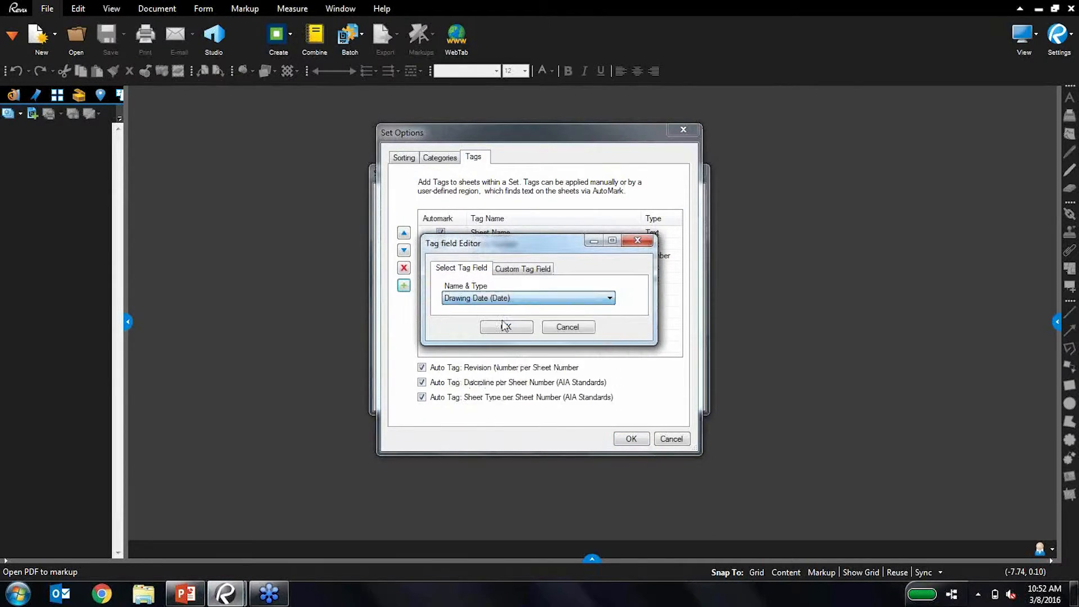
click(499, 322)
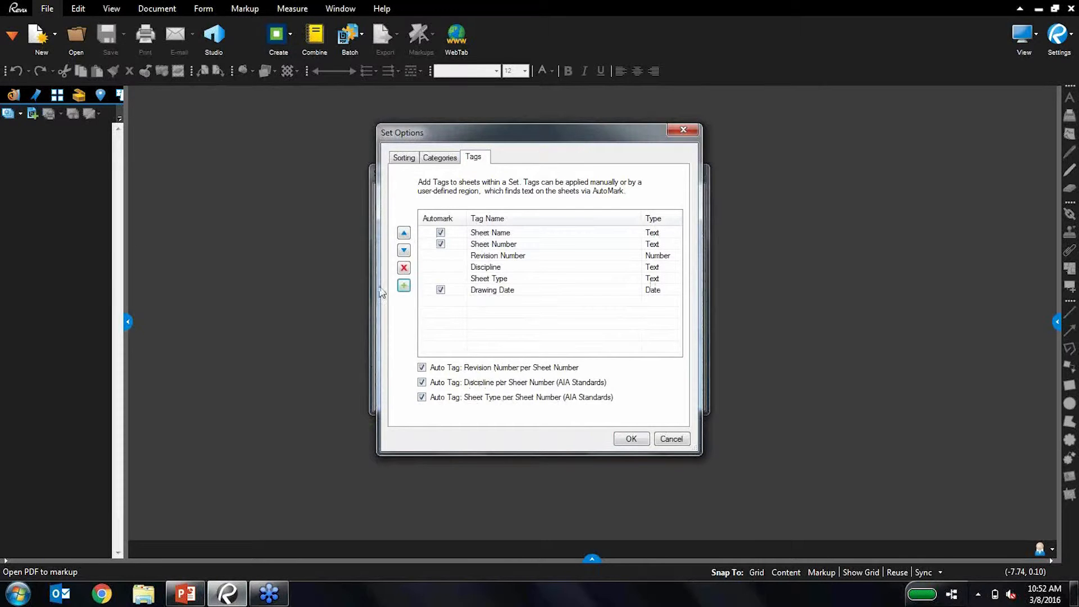
Add the predefined Issued By (Text) tag field, then confirm the set options and the new set
click(403, 286)
click(462, 269)
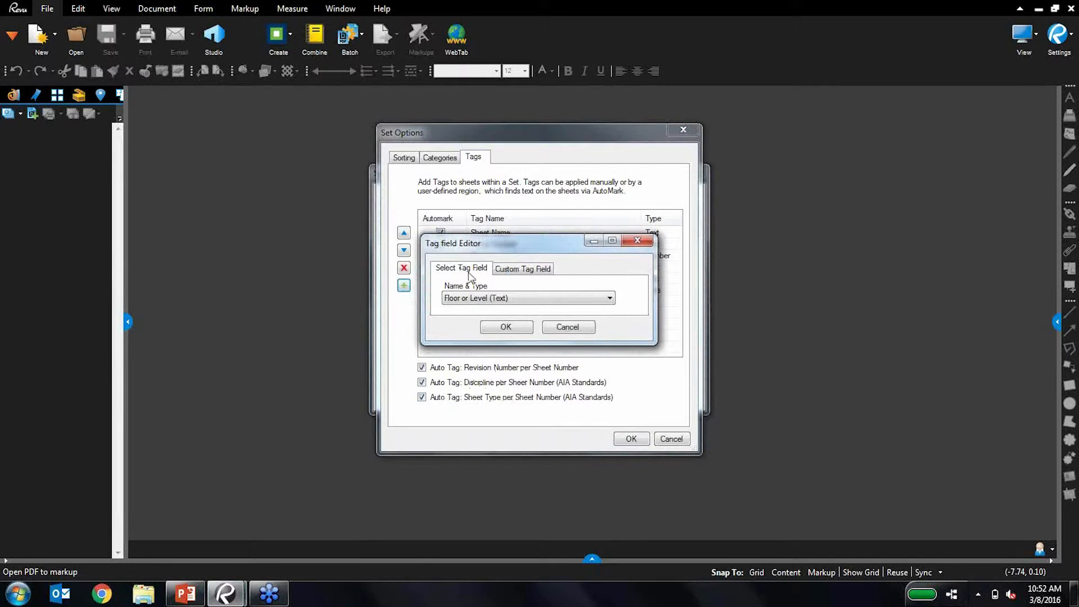
click(495, 298)
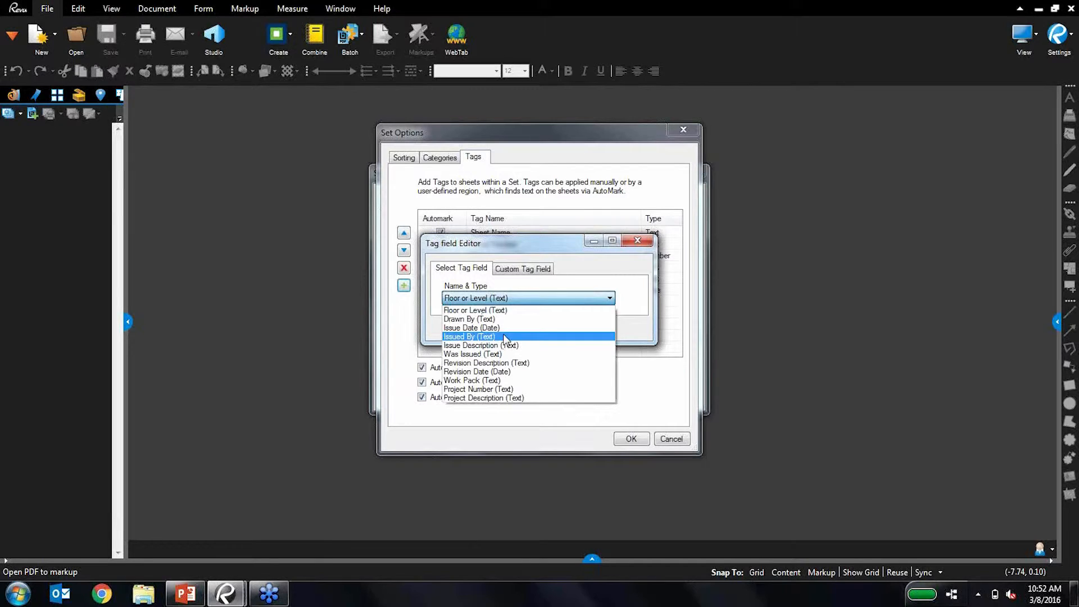
click(505, 336)
click(506, 328)
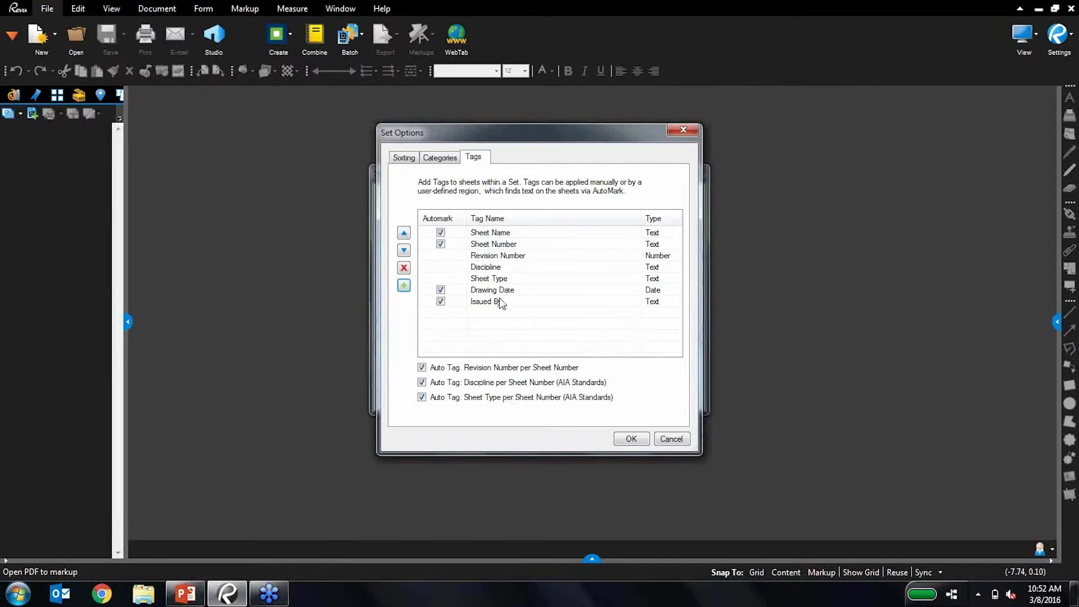
click(631, 440)
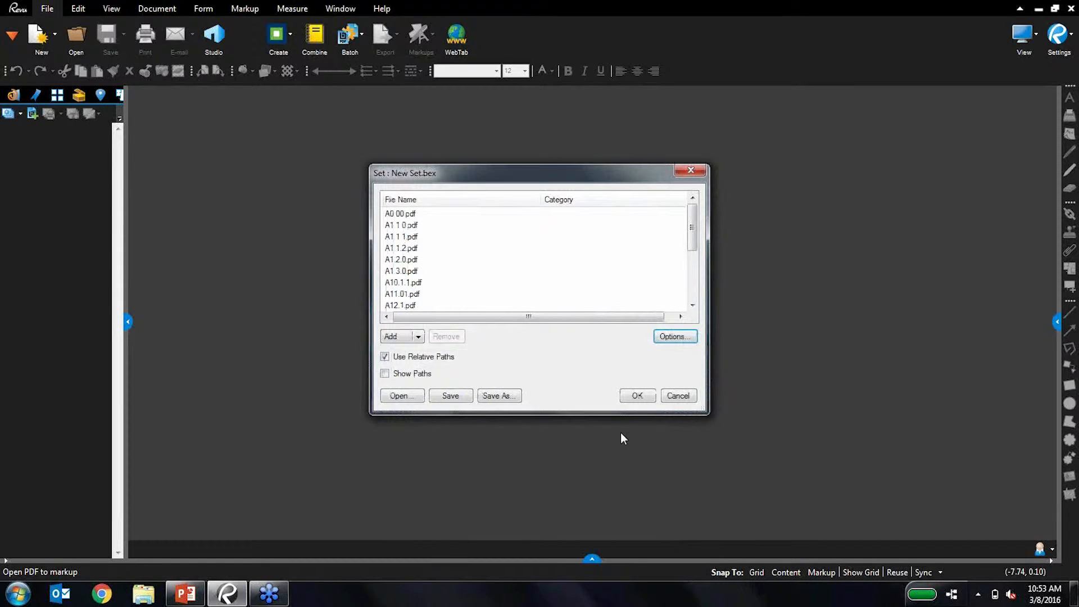
click(637, 396)
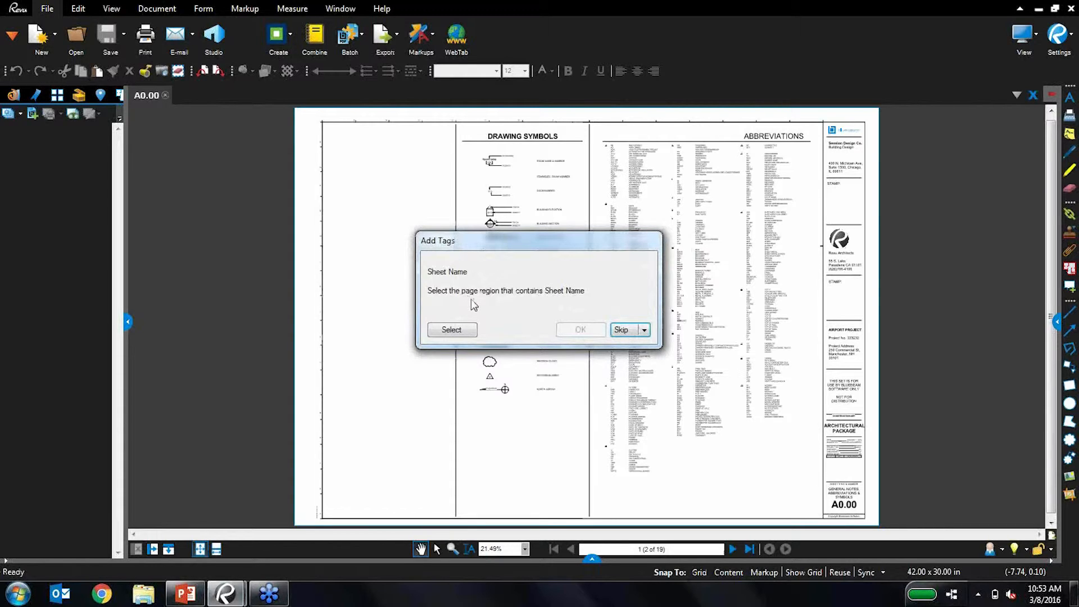
Define the Sheet Name tag region around "GENERAL NOTES, ABBREVIATIONS & SYMBOLS" in the title block of sheet A0.00
click(465, 333)
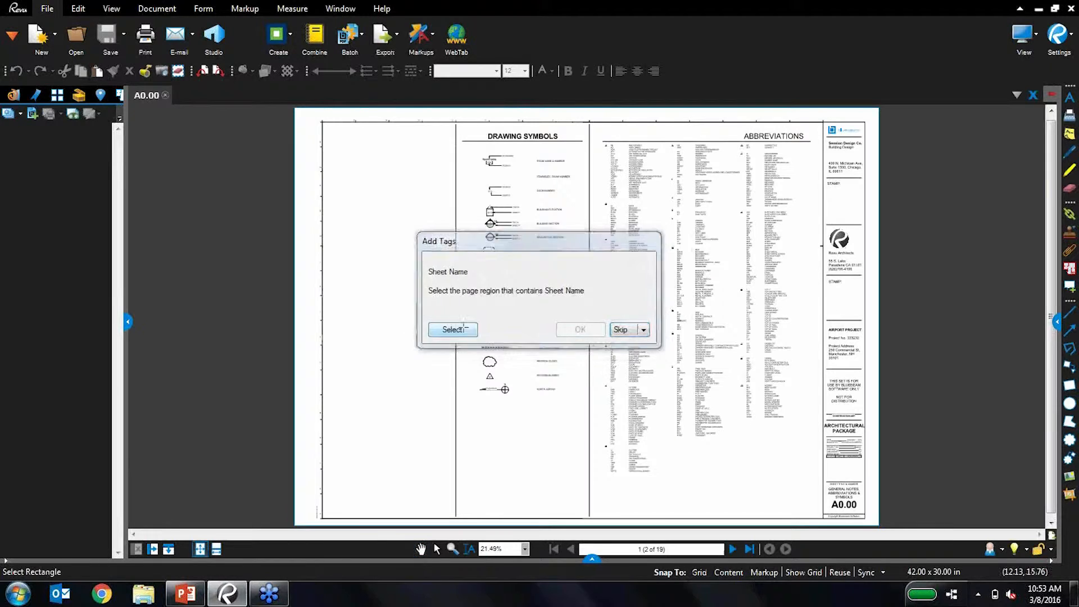
drag(787, 459, 711, 417)
scroll(711, 417, up, 5)
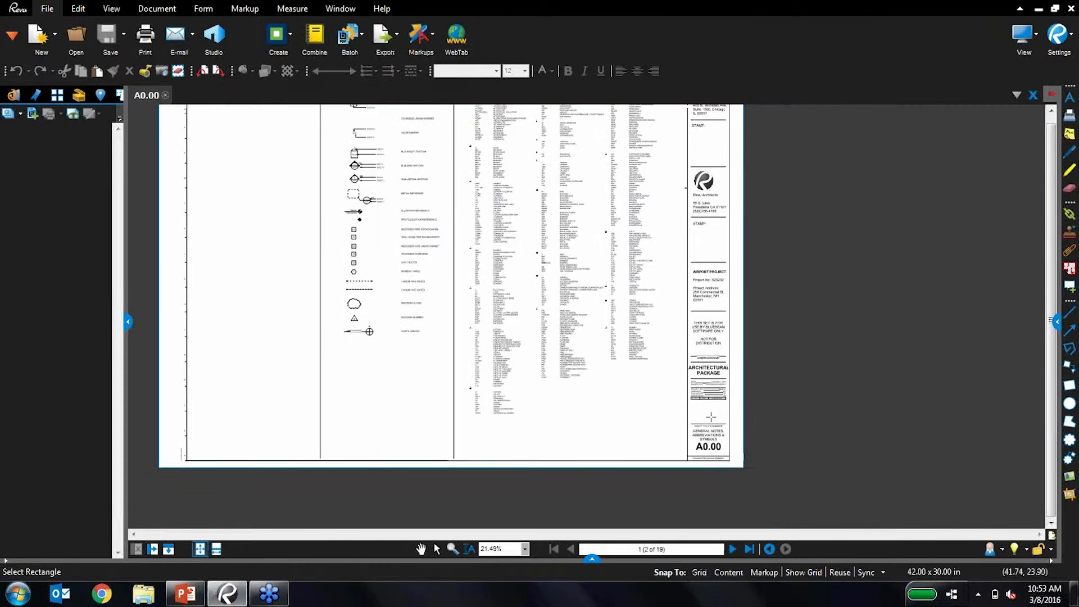
drag(716, 492, 693, 325)
scroll(647, 377, up, 4)
drag(501, 346, 738, 429)
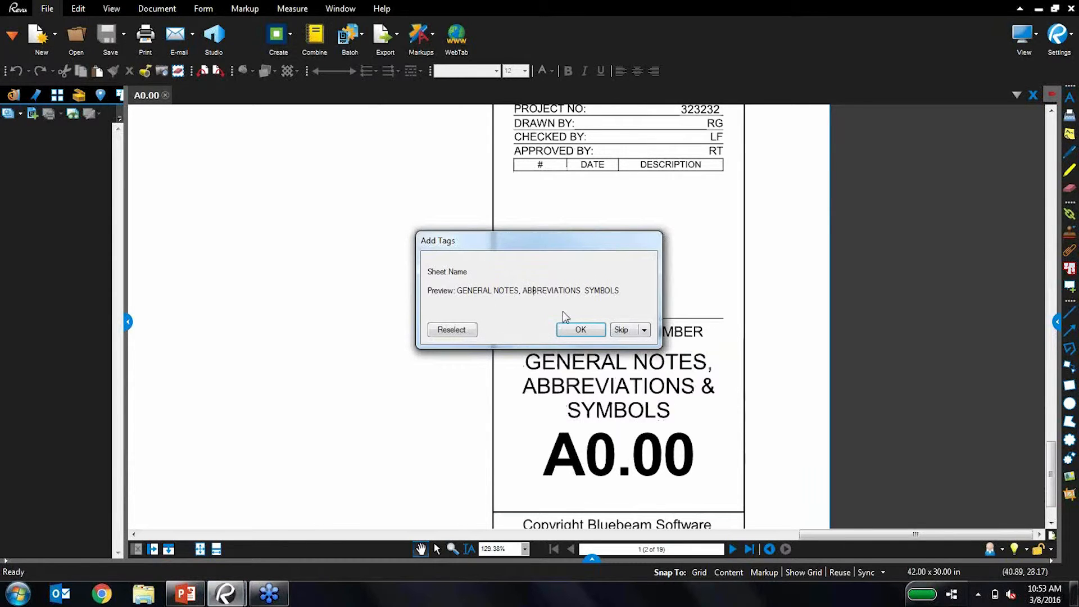
click(581, 330)
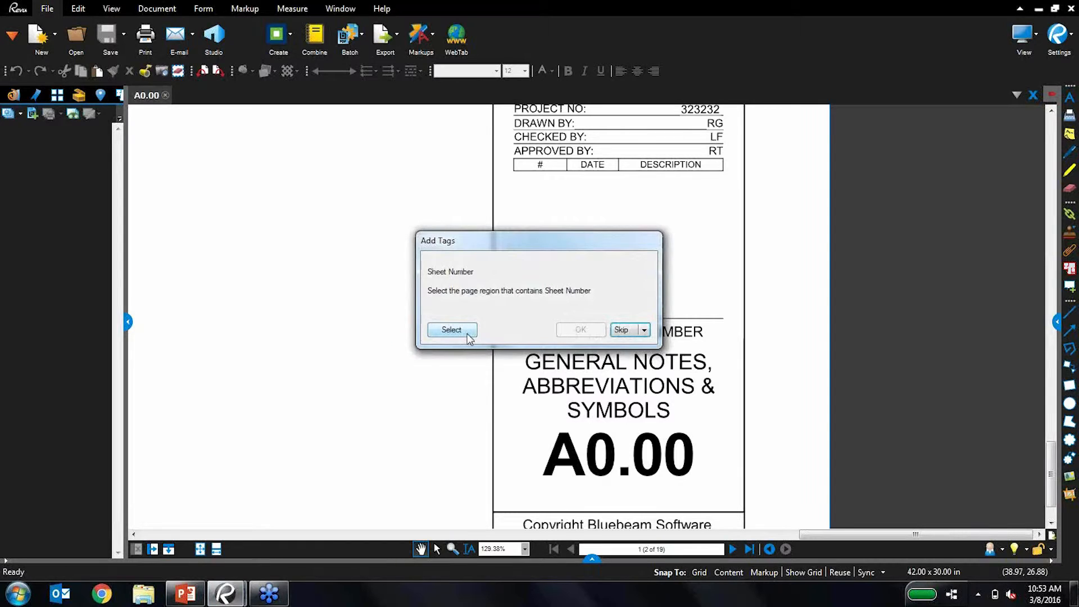
Define the Sheet Number tag region around "A0.00" in the title block and accept it
click(452, 330)
drag(506, 426, 730, 493)
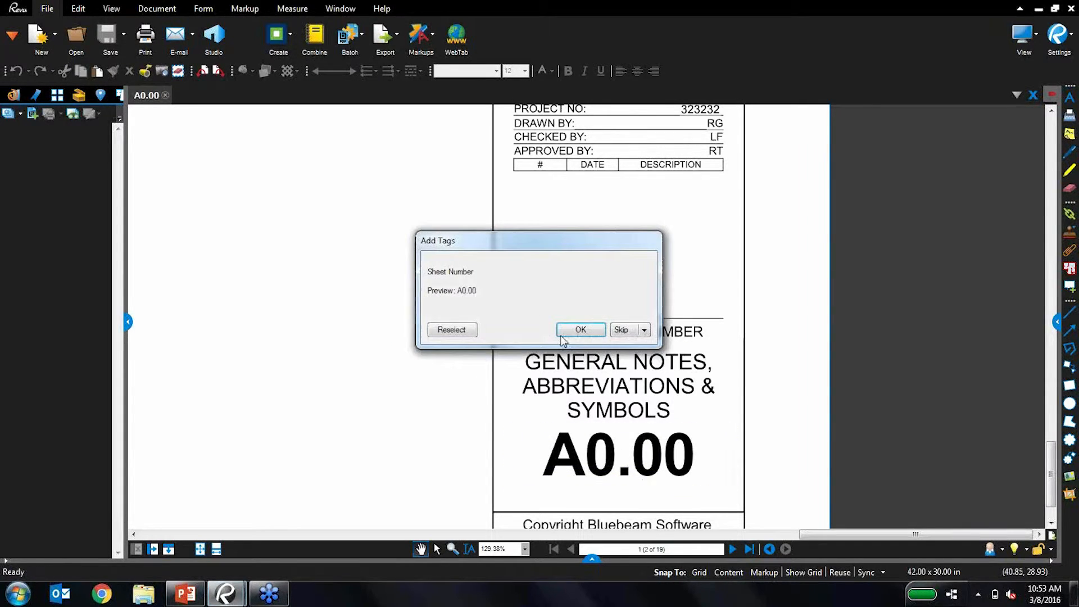
click(576, 331)
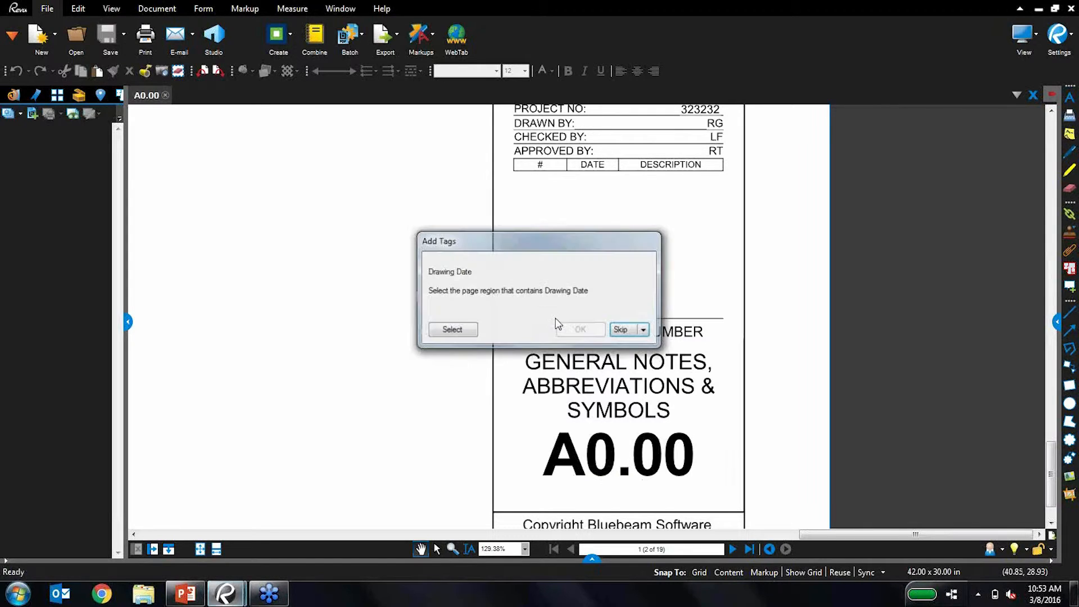
Try to define the Drawing Date tag region around "RECORD DOCUMENTS" in the title block of sheet A0.00
click(462, 332)
scroll(709, 471, up, 4)
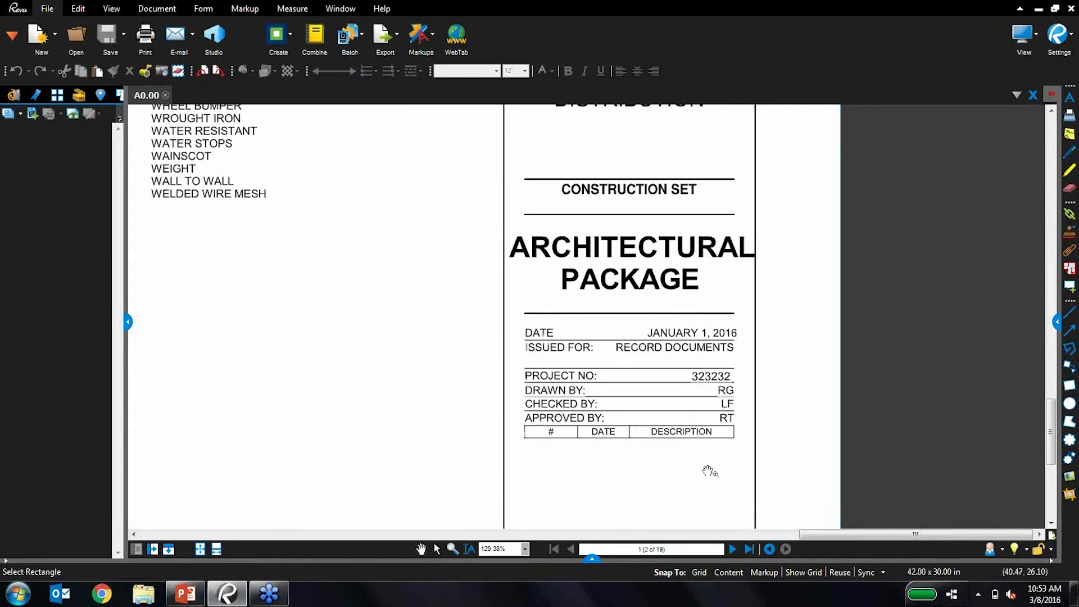
scroll(686, 447, up, 1)
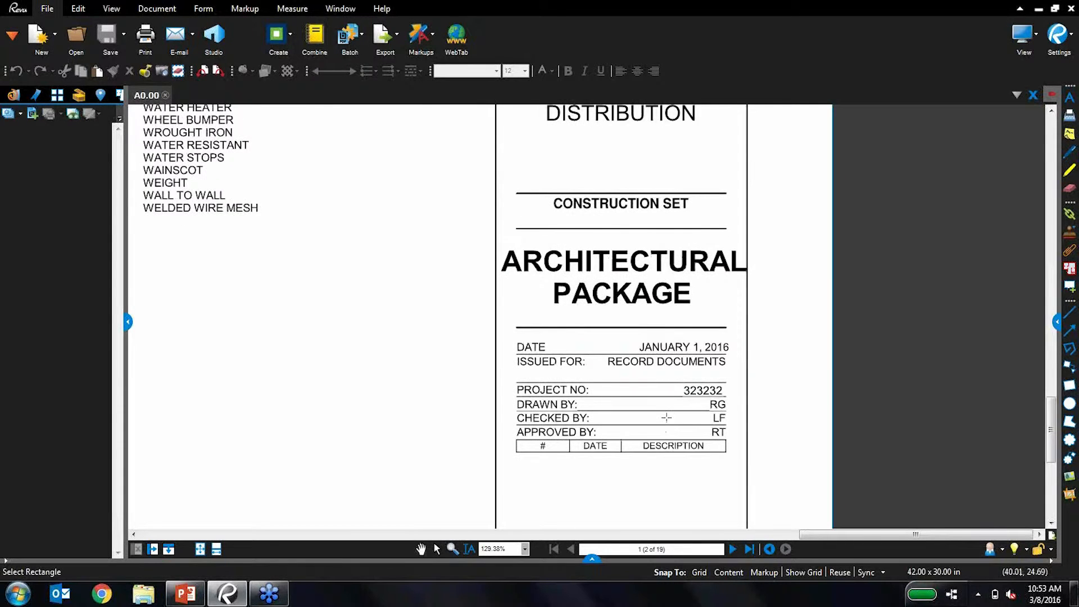
scroll(666, 417, up, 2)
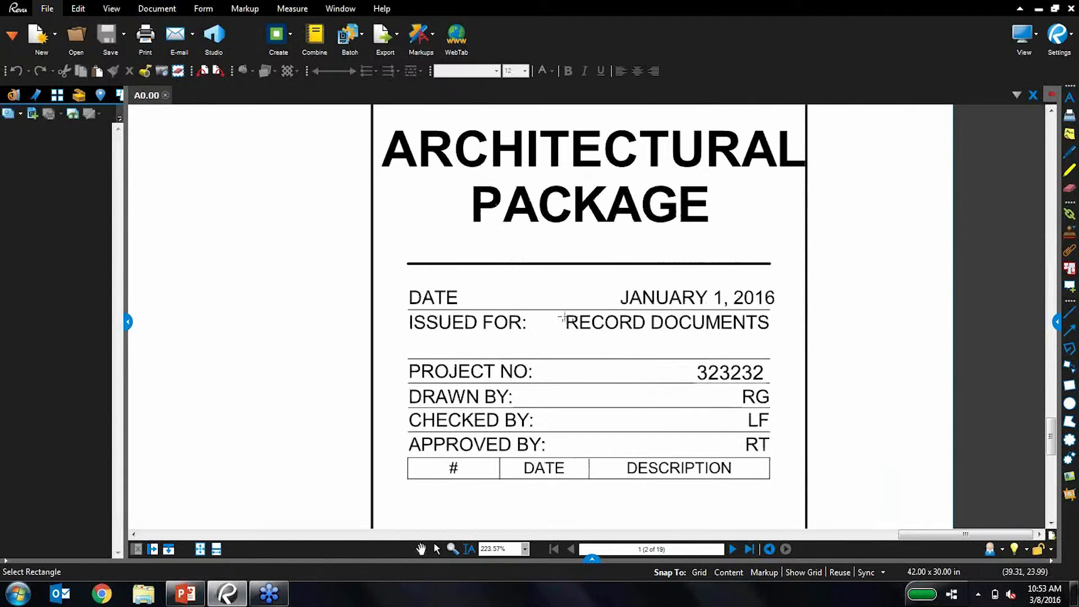
drag(557, 313, 776, 341)
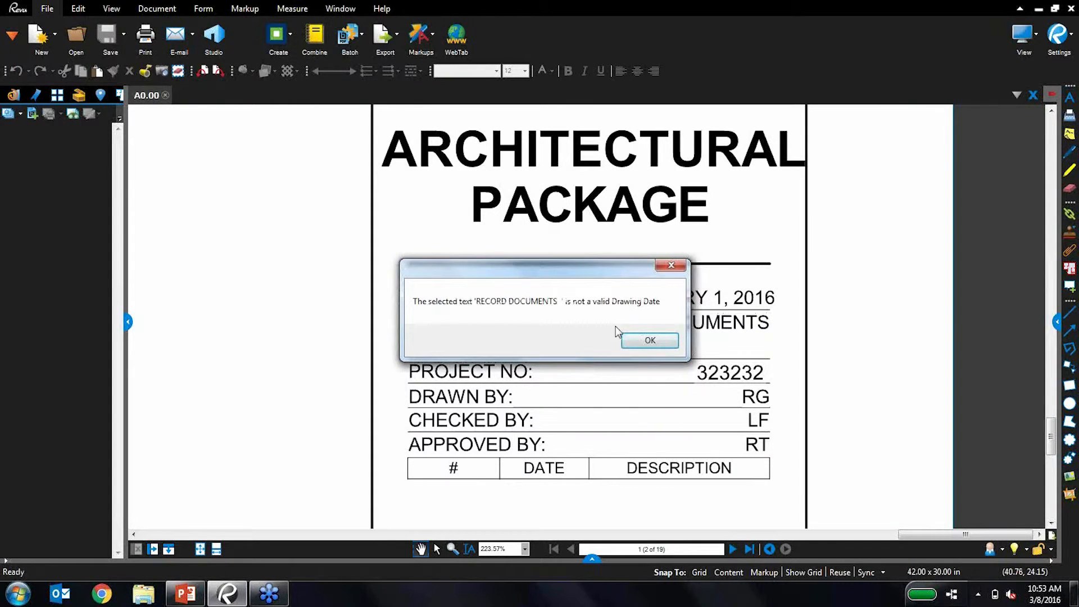
key(ctrl)
key(ctrl)
key(ctrl)
key(ctrl)
click(662, 347)
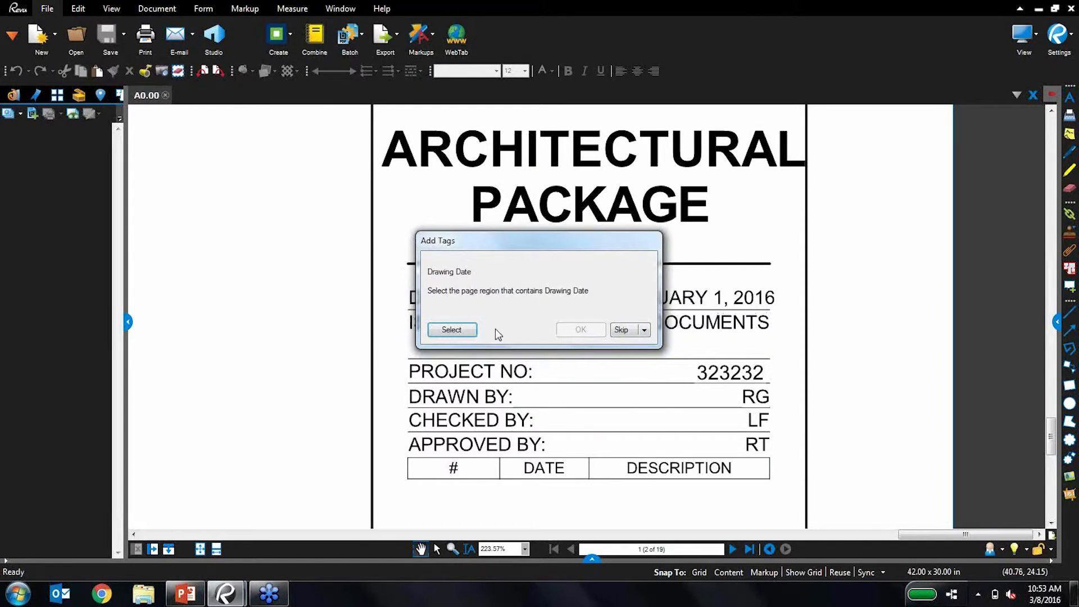
Define the Drawing Date tag region around "JANUARY 1, 2016" in the title block and accept it
click(452, 330)
drag(609, 282, 786, 309)
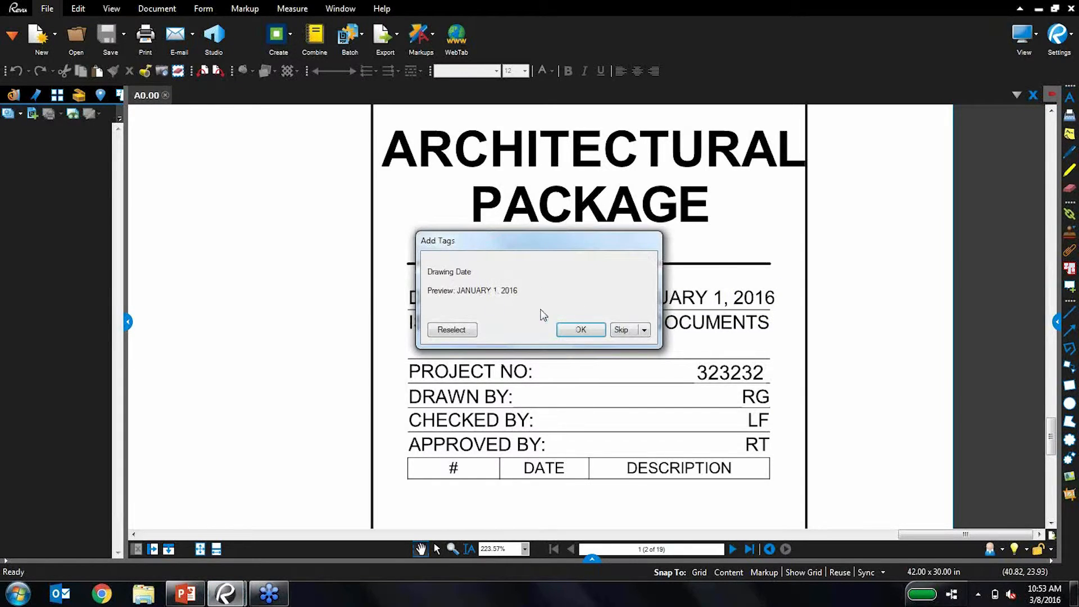
click(580, 330)
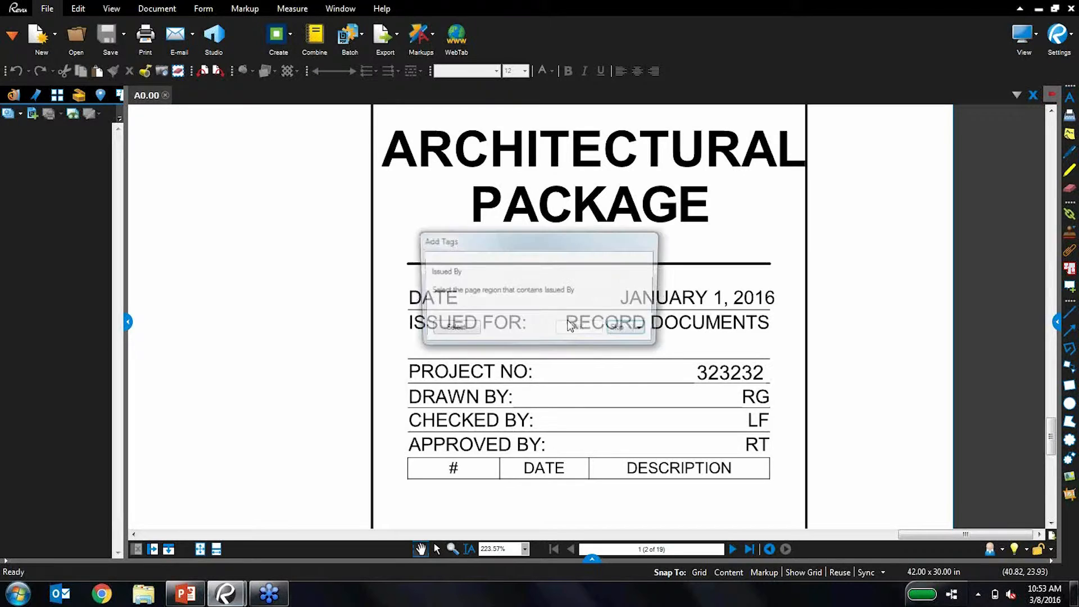
Define the Issued By tag region around "Session Design Co." below the Bluebeam logo in the title block and accept it
click(452, 330)
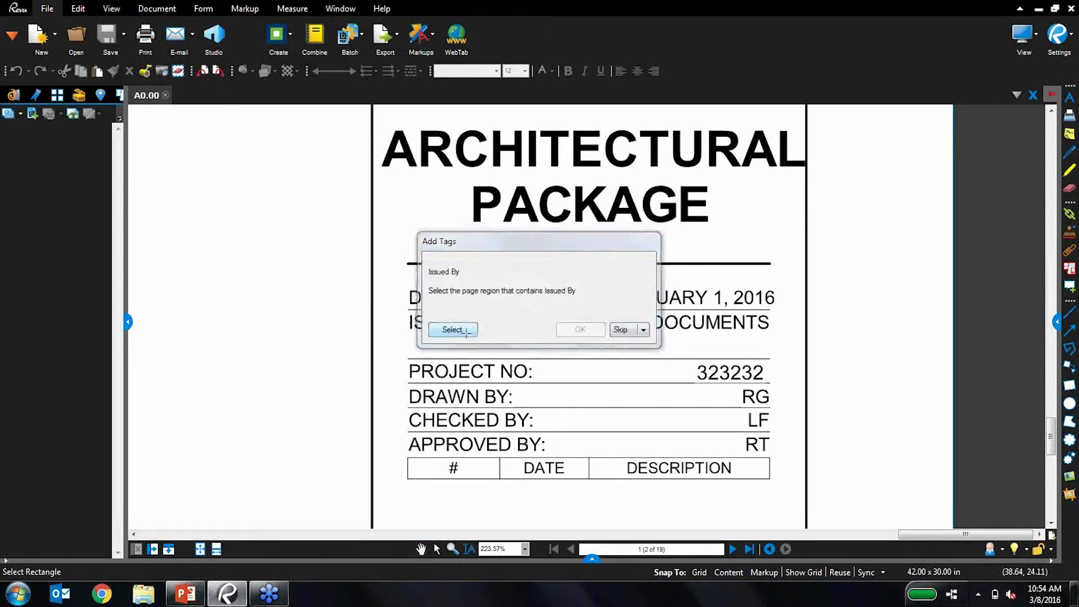
scroll(730, 202, down, 5)
scroll(732, 208, up, 3)
scroll(729, 205, up, 1)
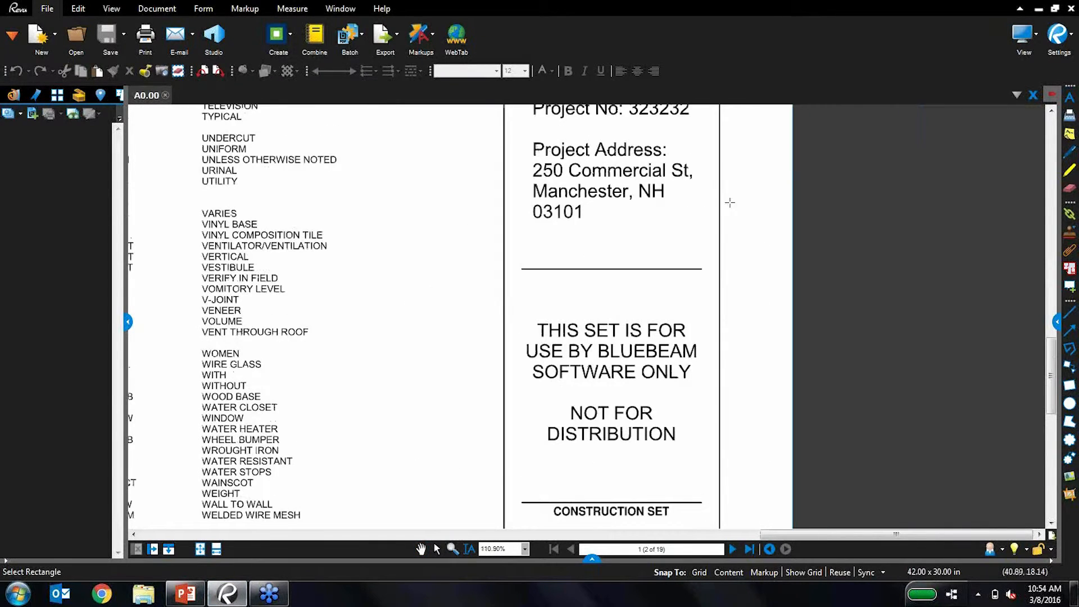
scroll(697, 172, up, 5)
scroll(687, 174, up, 6)
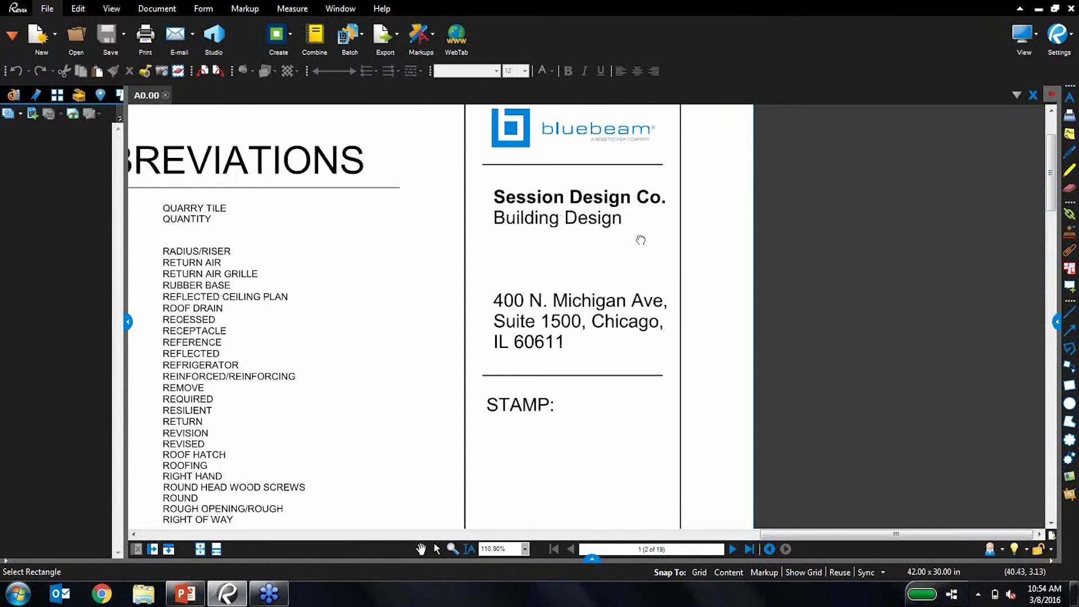
drag(641, 238, 634, 325)
scroll(556, 250, up, 3)
drag(420, 284, 751, 329)
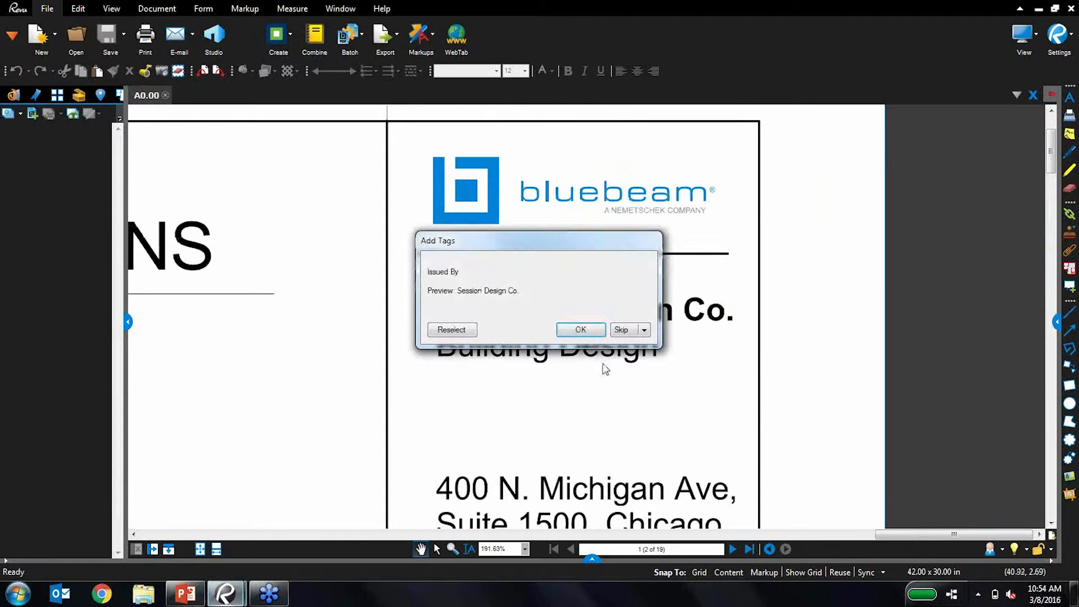
click(600, 332)
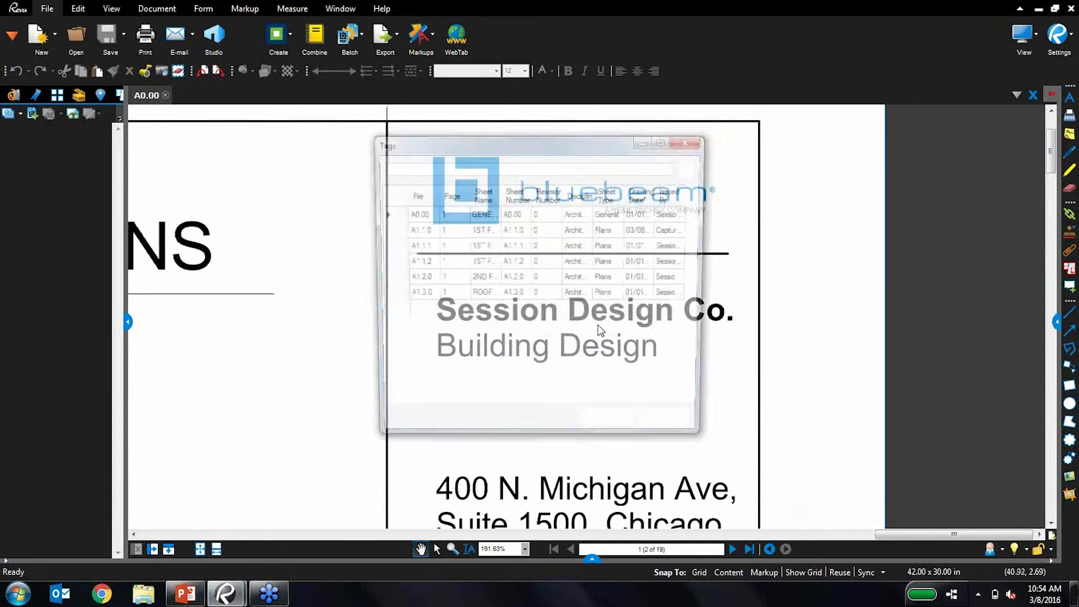
Widen the Tags table to review the extracted sheet values and accept the tags for the set
drag(709, 340, 826, 340)
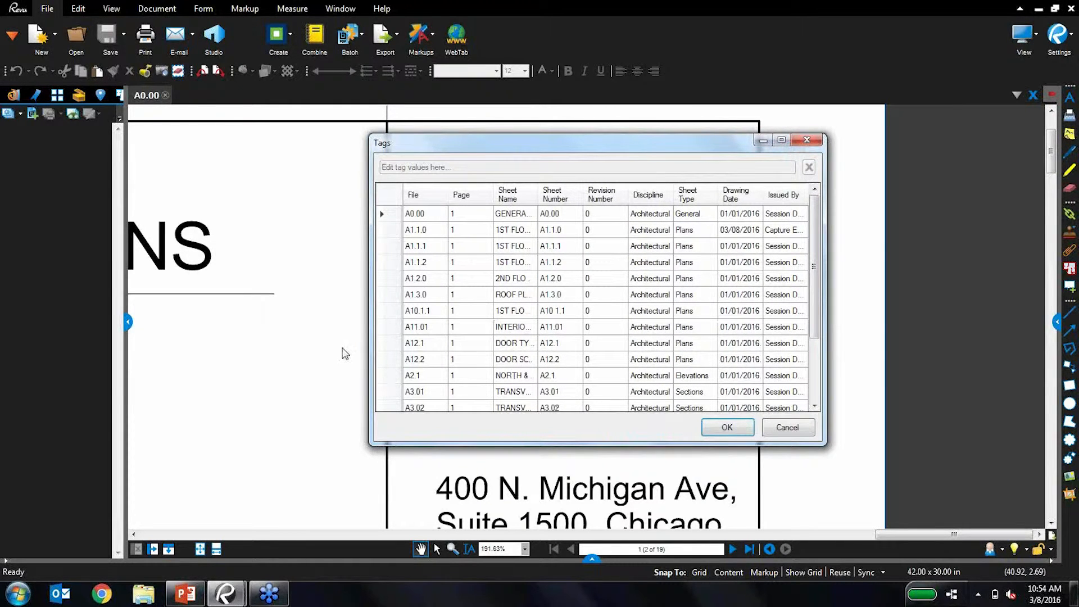
drag(370, 341, 301, 342)
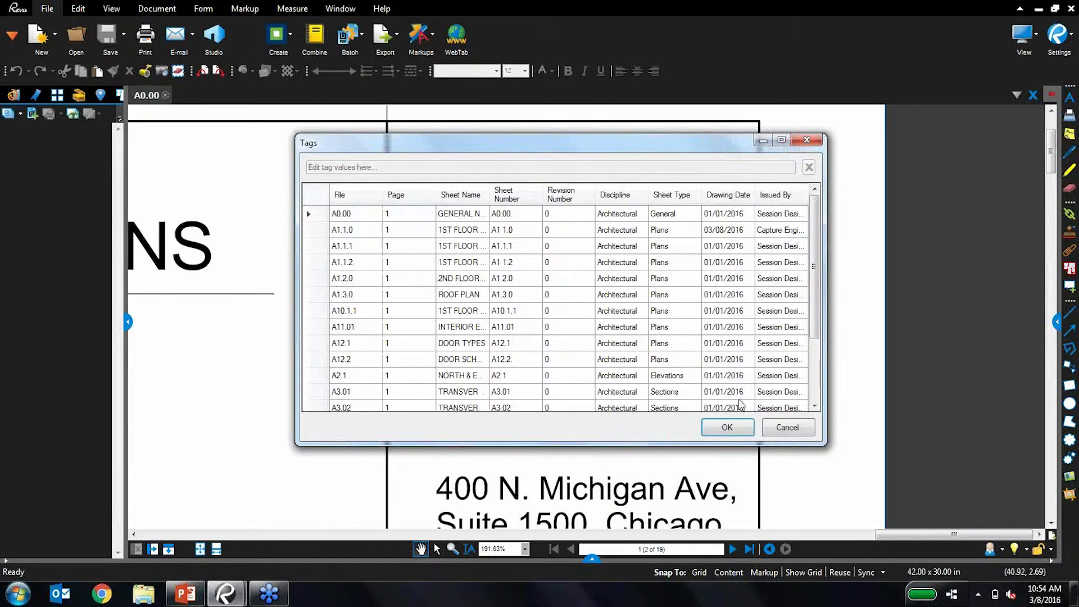
click(626, 265)
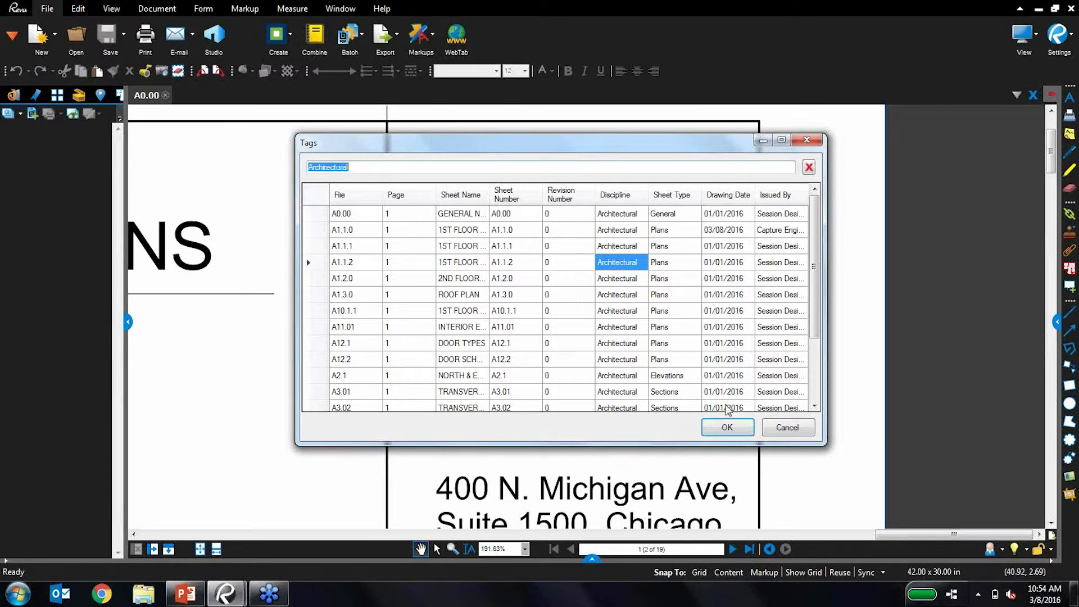
click(728, 428)
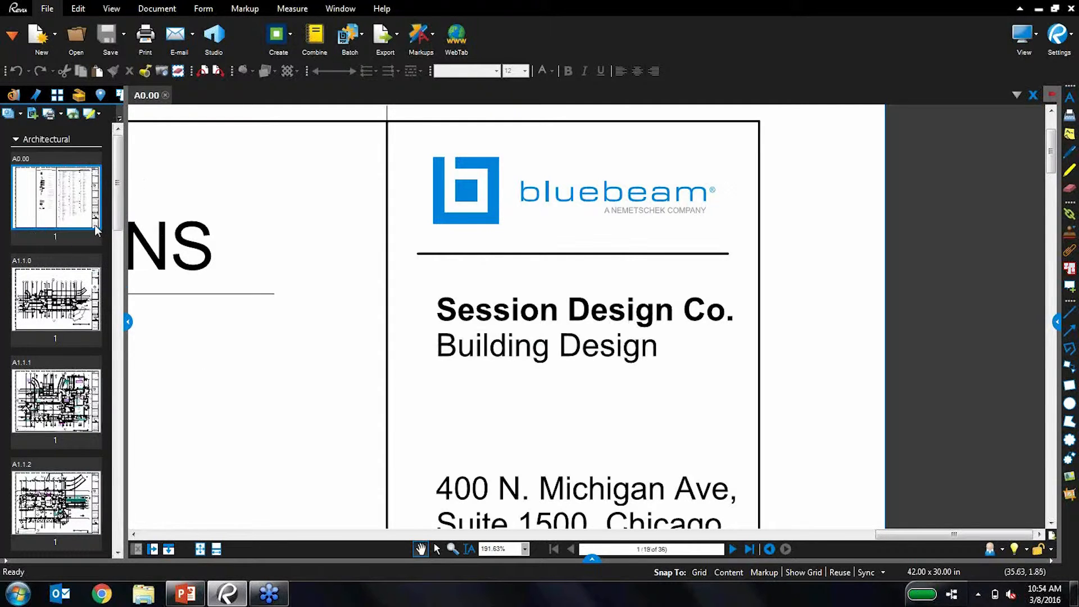
Open sheet A1.1.0 from the architectural set and show its properties to check its tags
drag(118, 218, 82, 187)
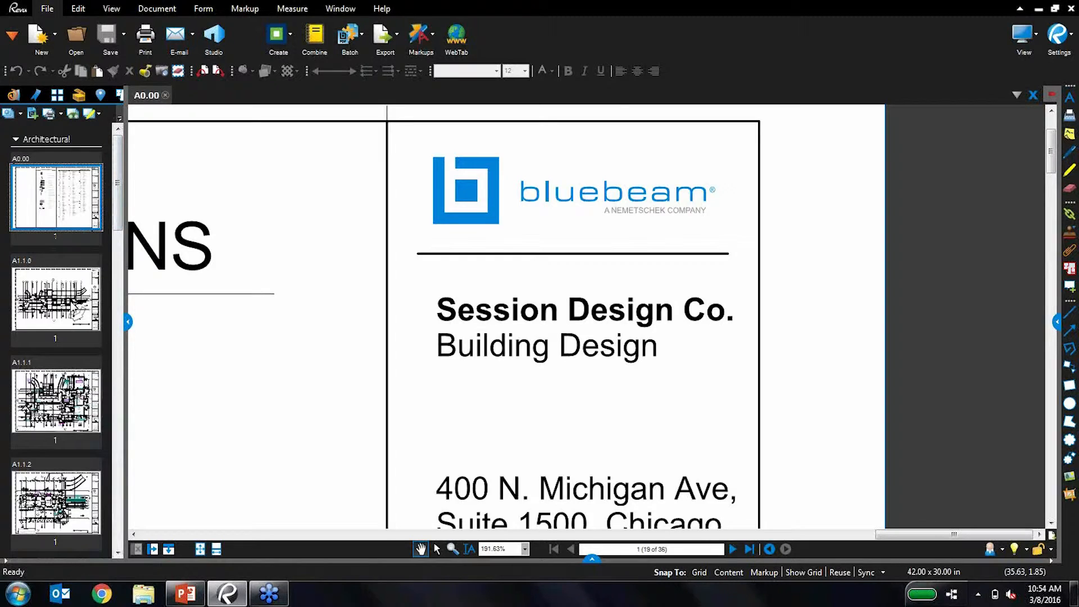
click(74, 302)
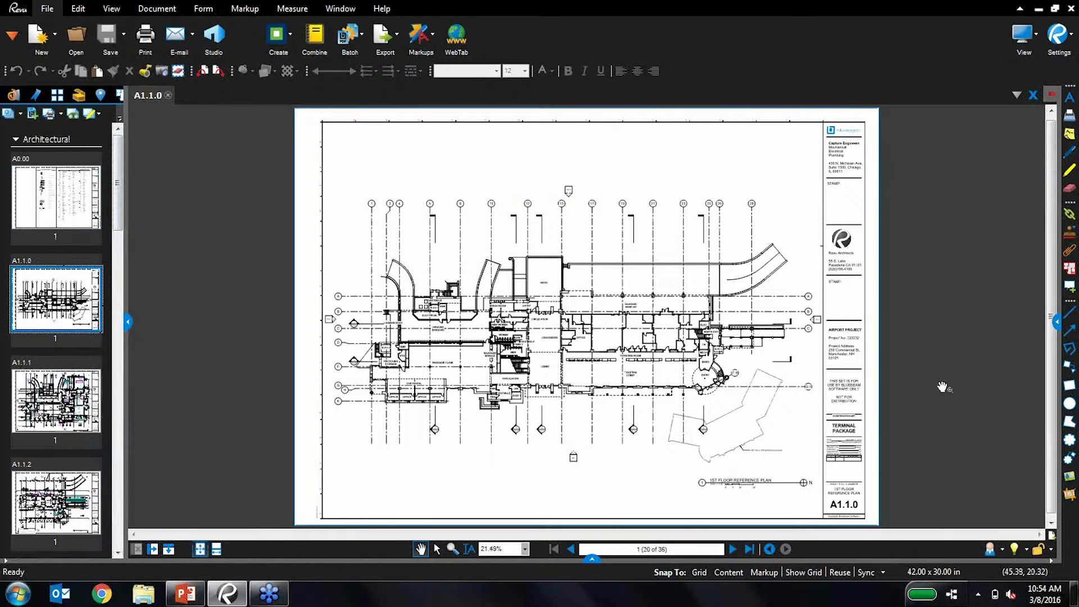
click(1055, 321)
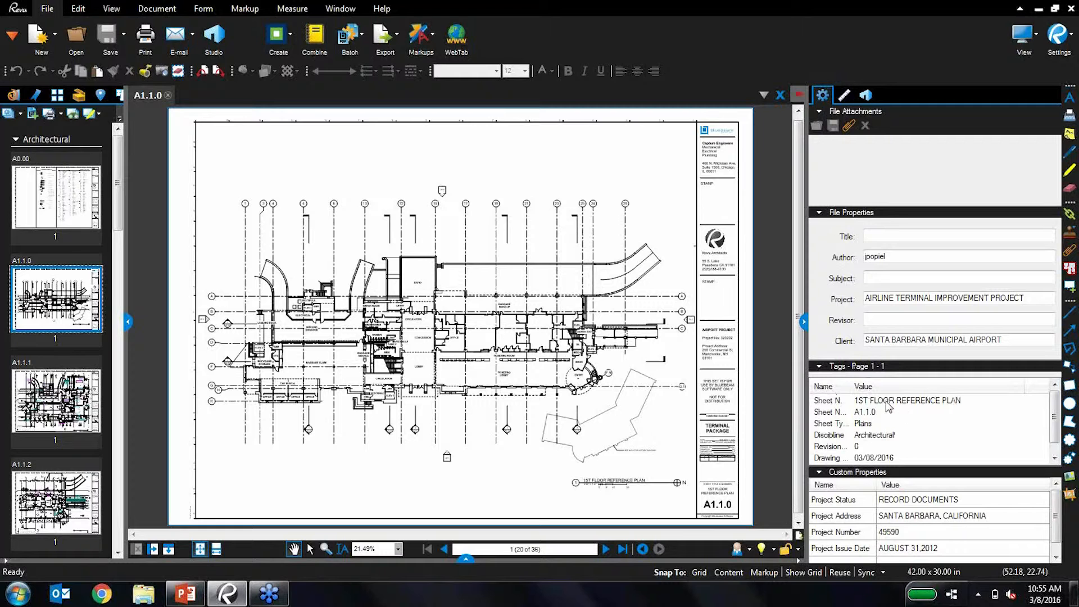
Export the set's drawing log to Excel without the Drawing Date, Superseded, Label, File Name, Page Number and File Path columns
click(90, 113)
click(118, 160)
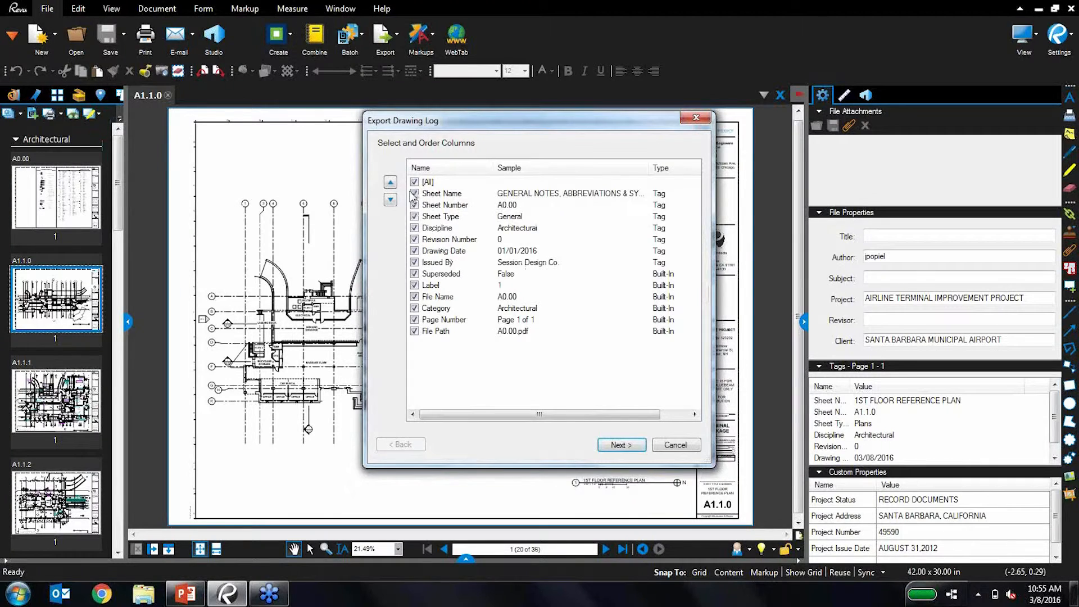
click(415, 331)
click(415, 297)
click(414, 273)
click(621, 445)
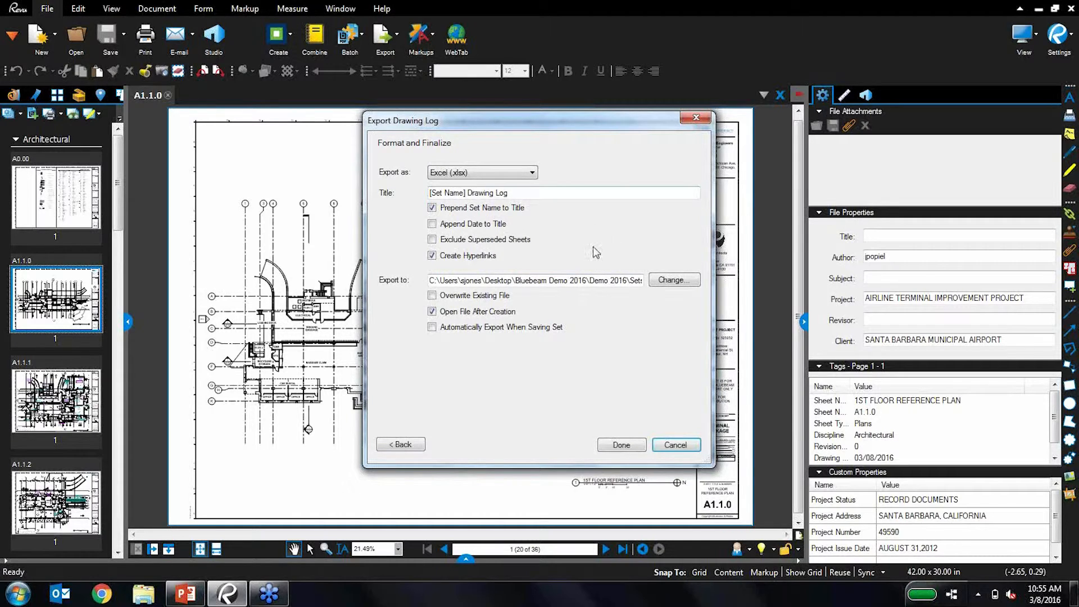
click(621, 445)
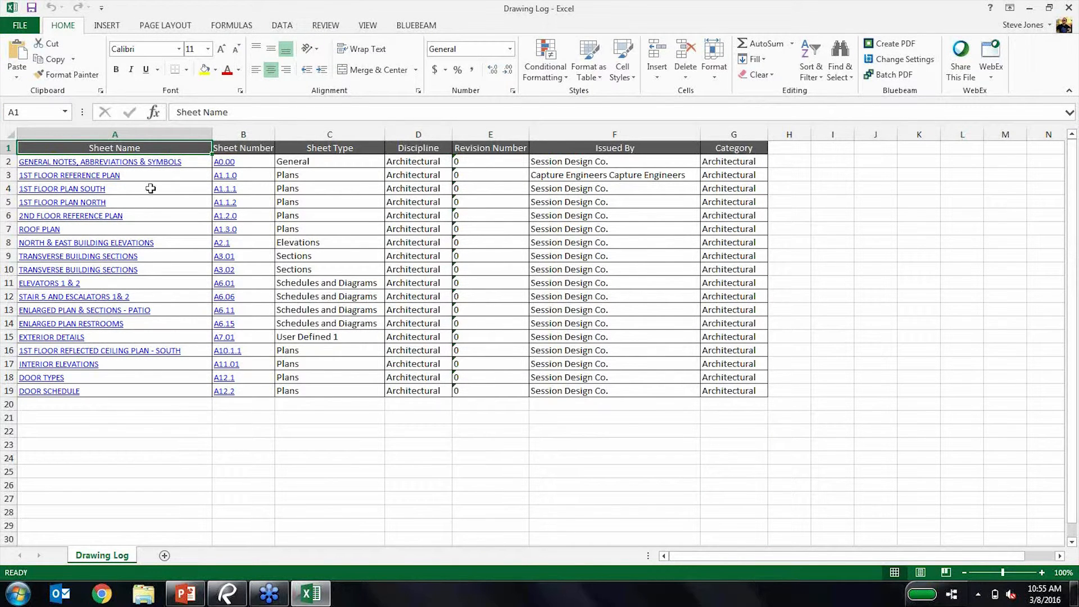
Follow the "1ST FLOOR PLAN SOUTH" link in the Excel drawing log, return to the log and close it without saving
click(87, 190)
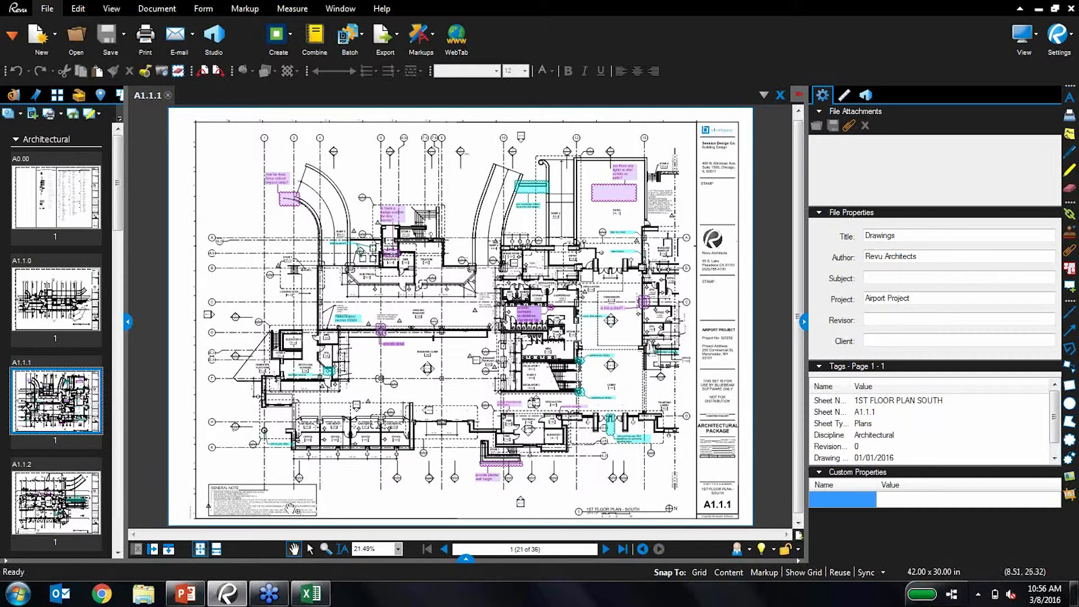
click(310, 594)
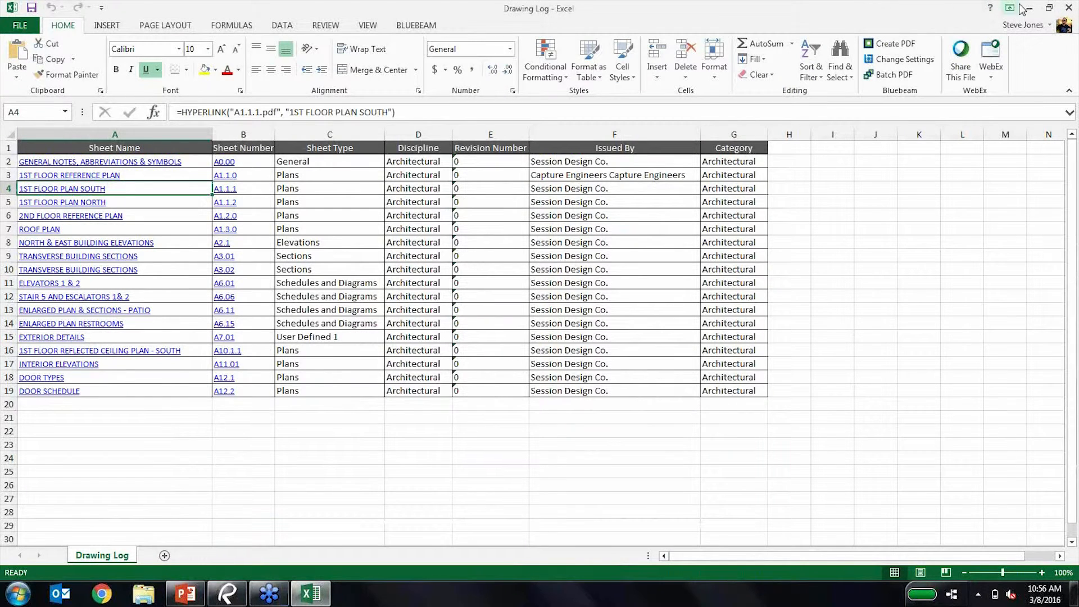
click(1068, 8)
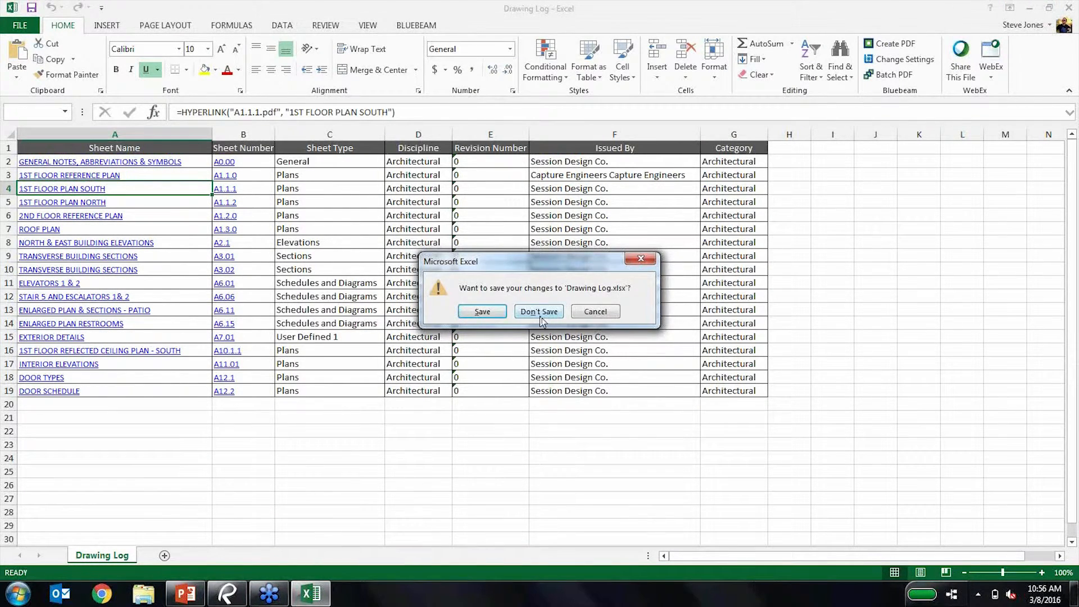
click(541, 317)
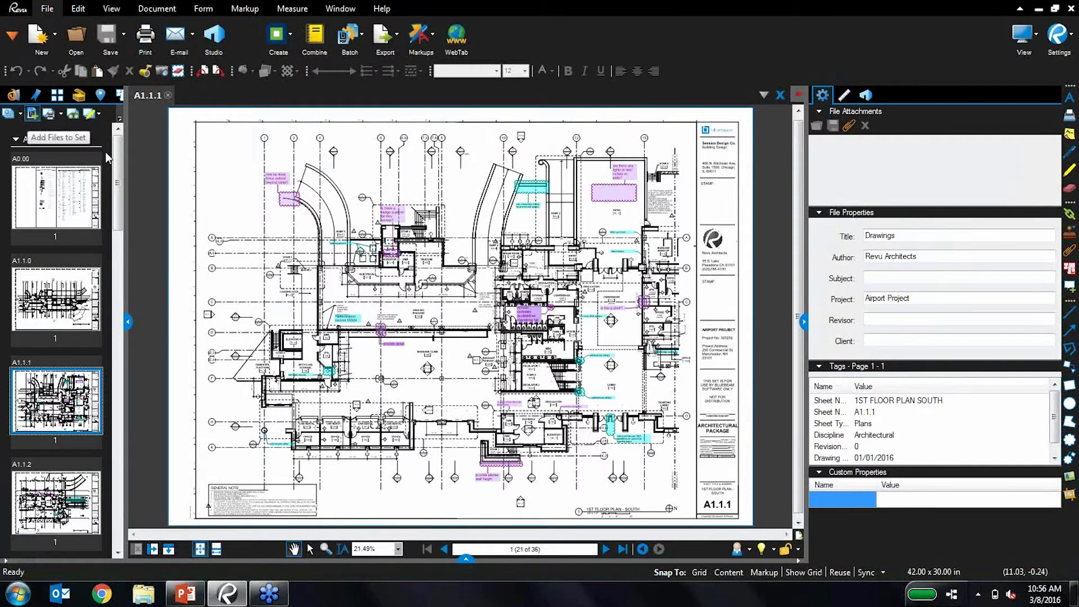
Add all PDF files from the REVISIONS 1 folder to the set and accept their tags
click(348, 32)
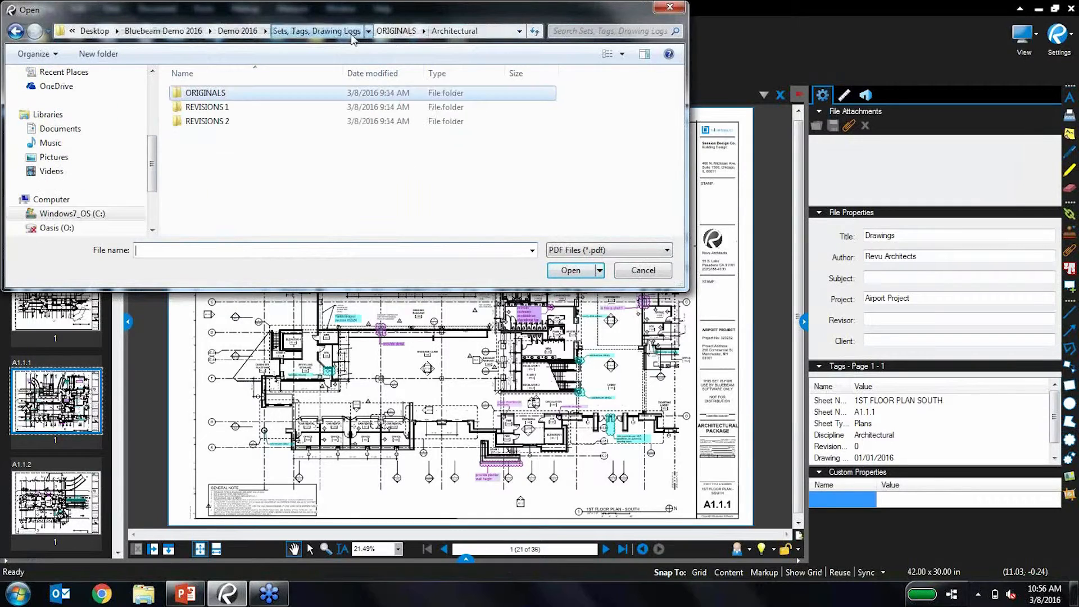
double_click(220, 107)
click(229, 108)
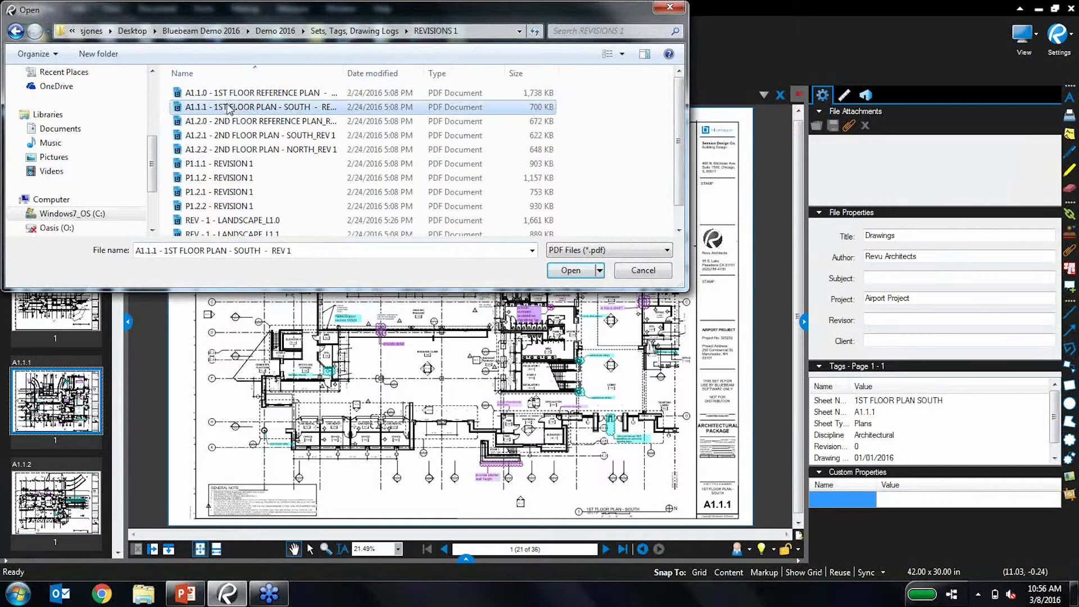
key(ctrl+a)
click(584, 274)
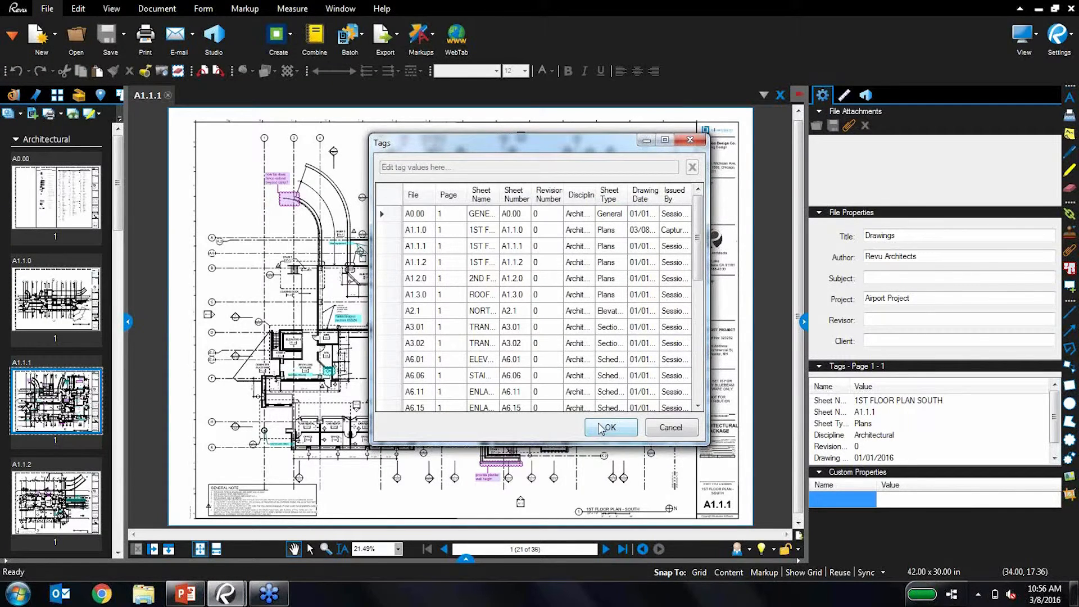
click(610, 429)
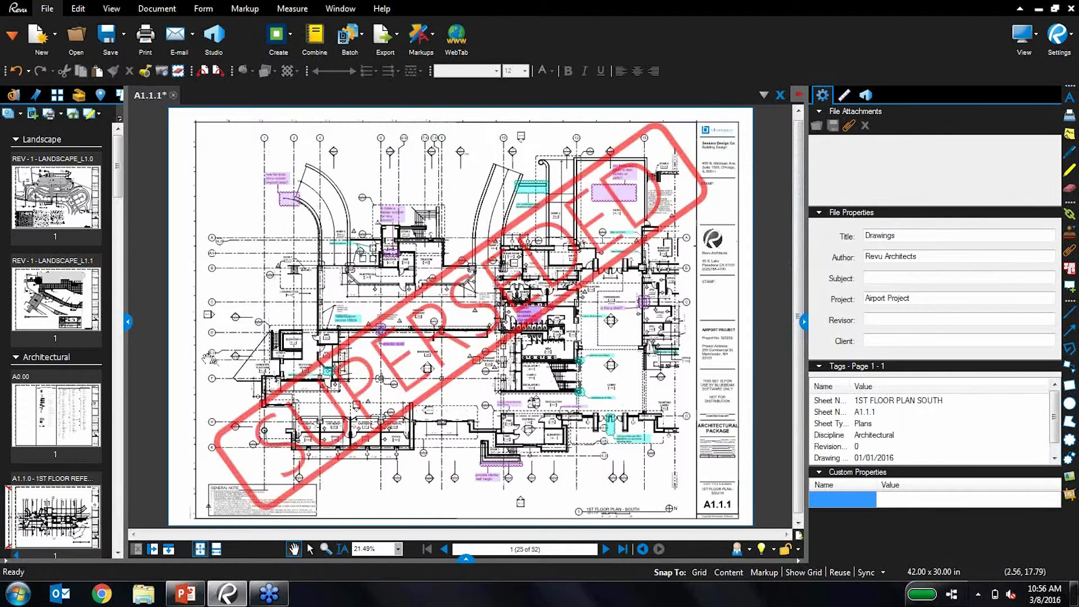
Open the revised 1st floor reference plan A1.1.0 from the set, and its superseded earlier version
drag(118, 161, 126, 206)
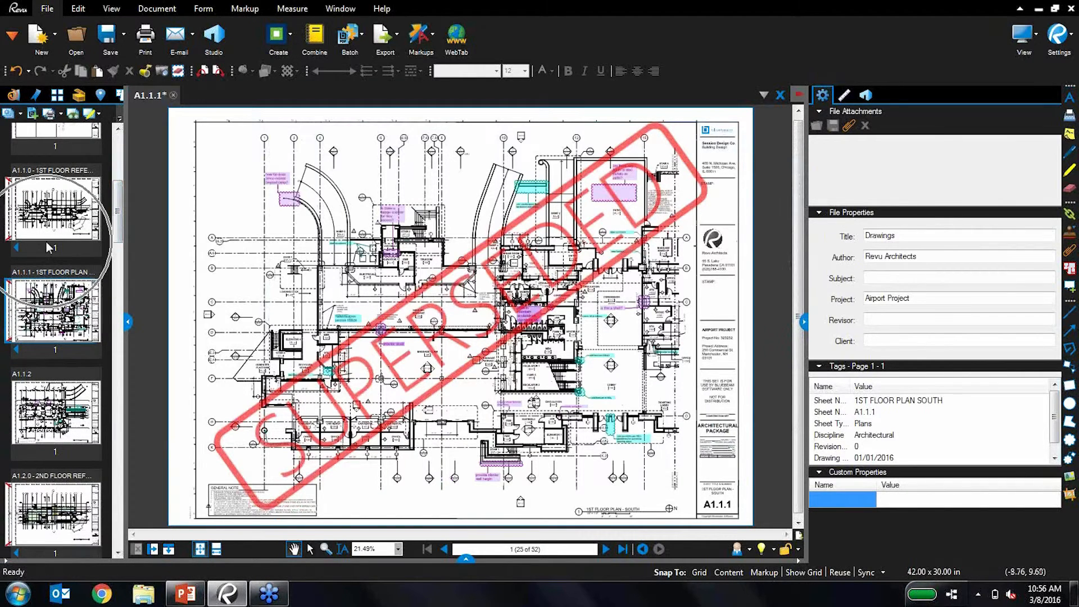
click(66, 237)
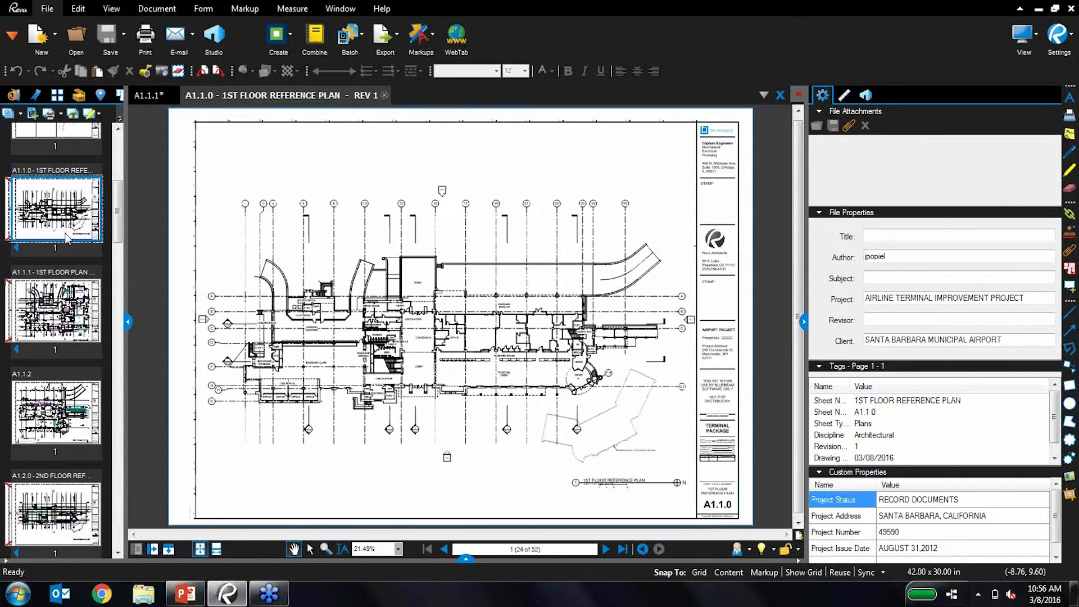
click(16, 247)
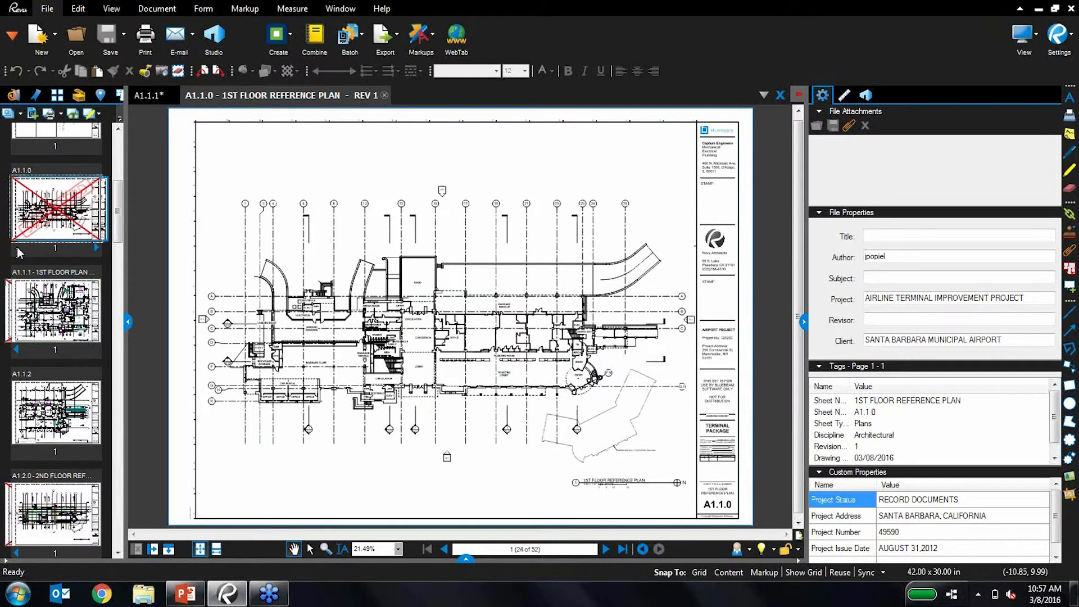
click(56, 208)
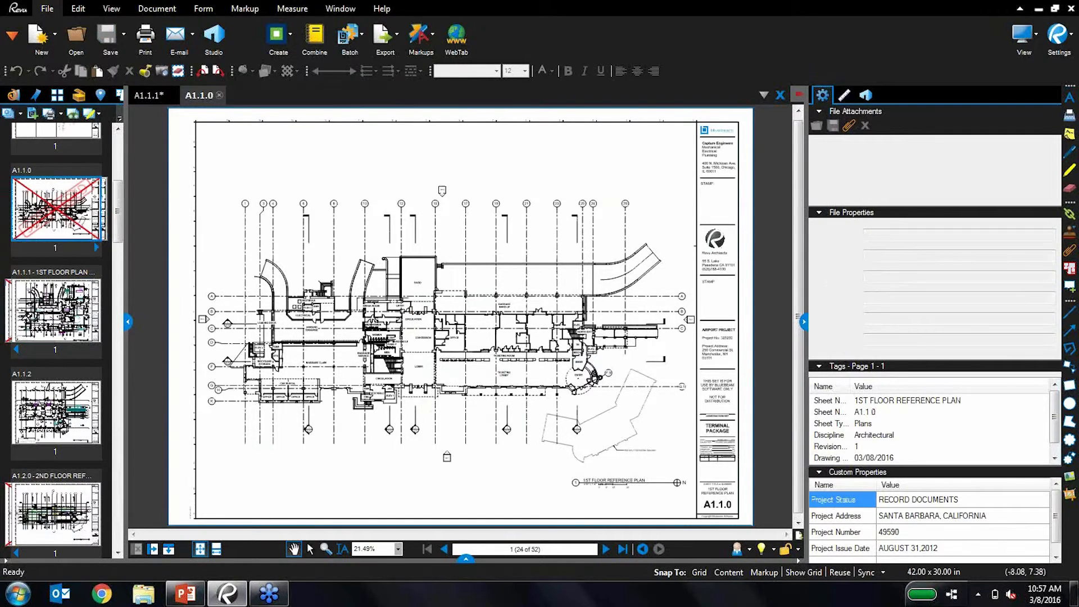